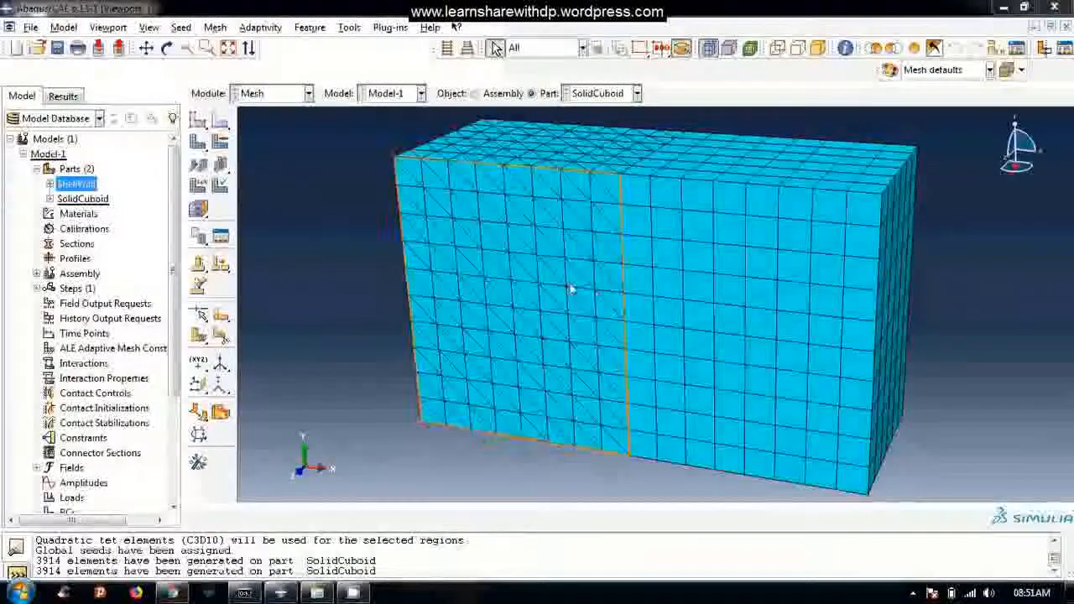
Inspect the SolidCuboid mesh on both long sides, comparing the half with diagonally split faces to the half with rectangular faces.
left_click(426, 370)
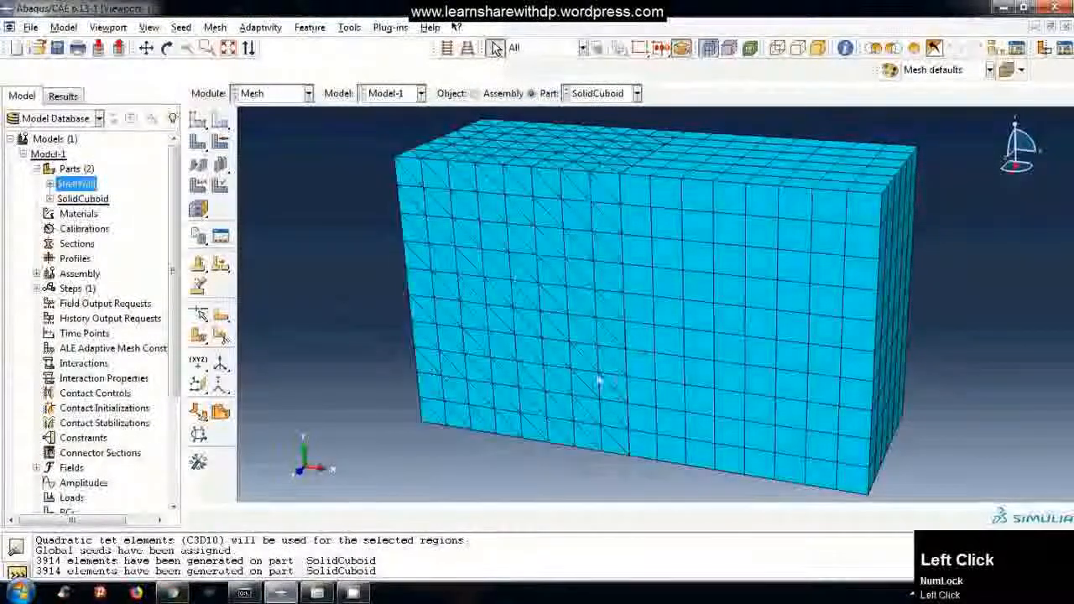
left_click_drag(551, 352, 506, 212, "ctrl+alt")
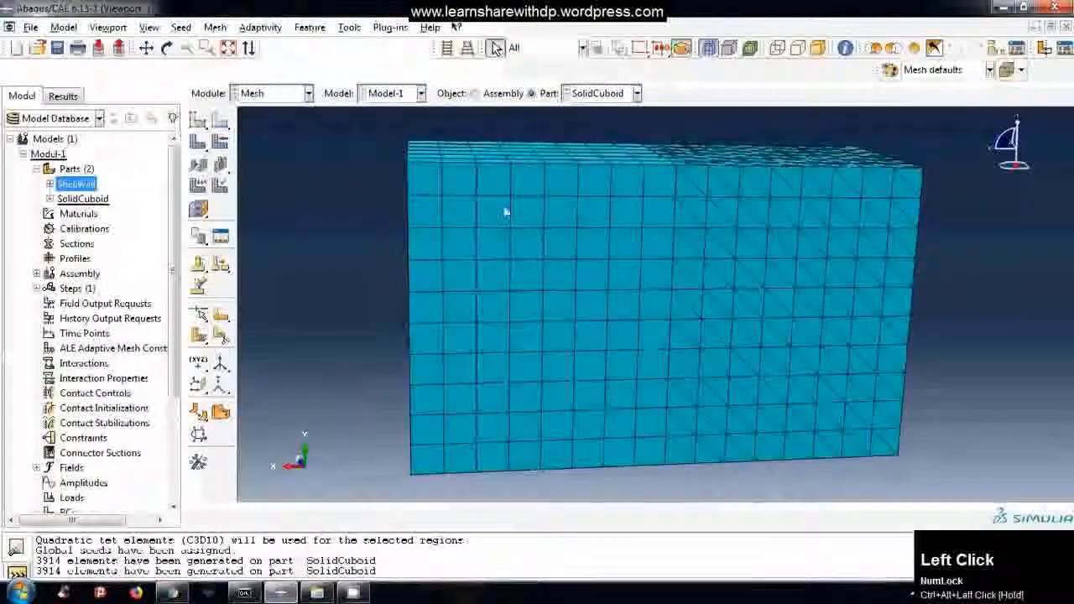
left_click_drag(640, 301, 606, 280, "ctrl+alt")
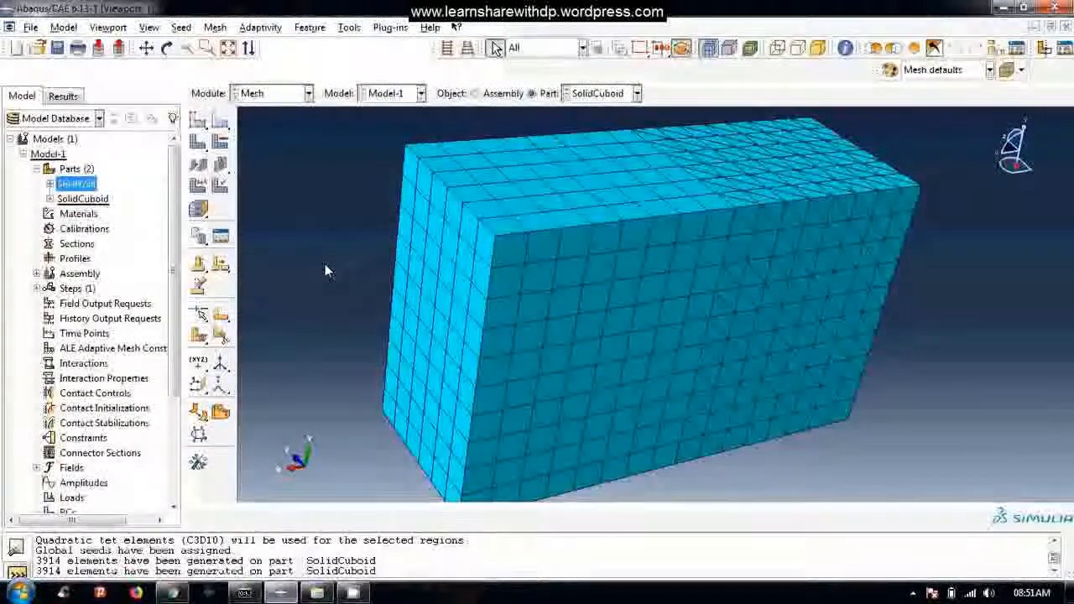
left_click(658, 345, "ctrl+alt")
left_click_drag(659, 345, 812, 195, "ctrl+alt")
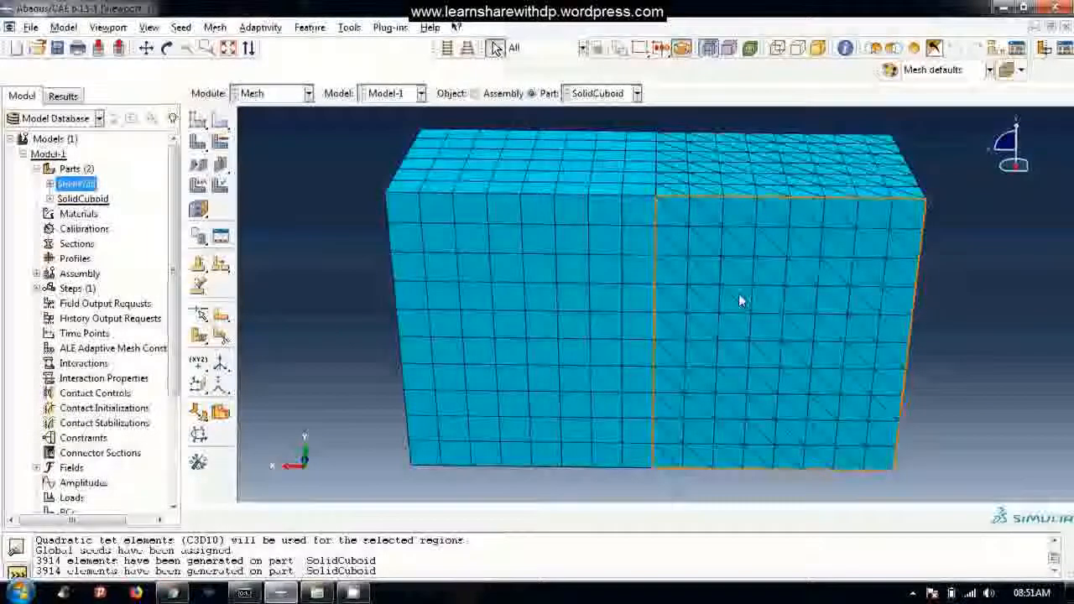
left_click(960, 220)
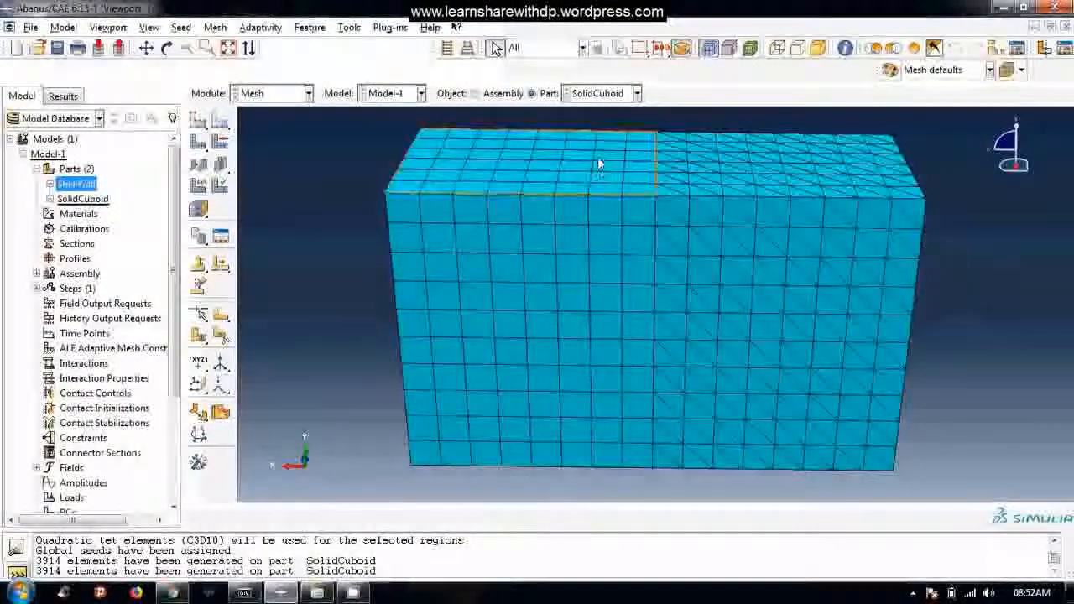
Display the ShellWall part and examine the element shapes meshed on its four walls.
left_click(603, 94)
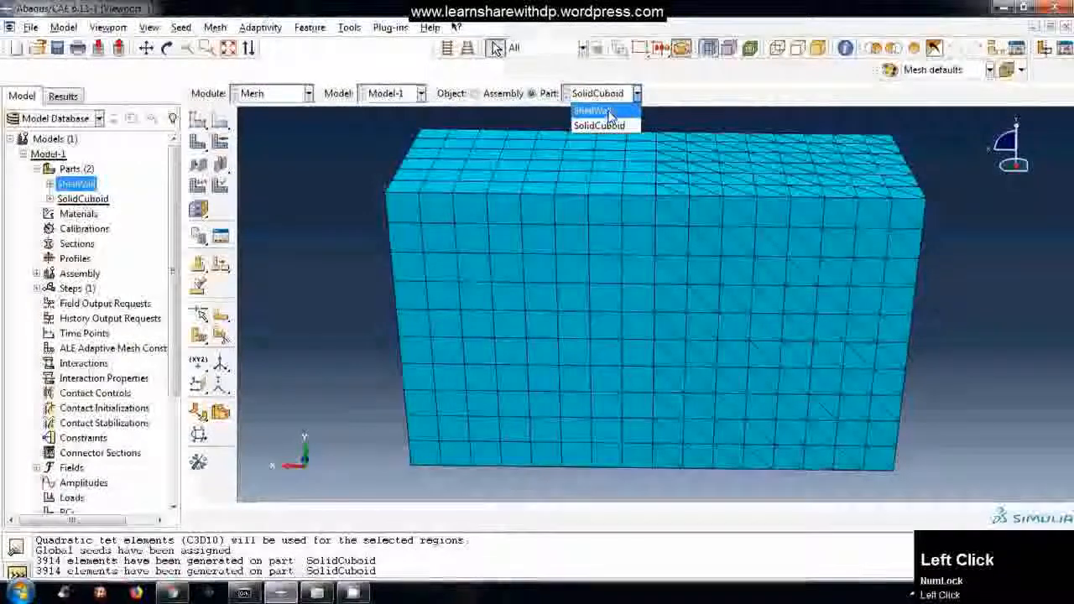
left_click(609, 112)
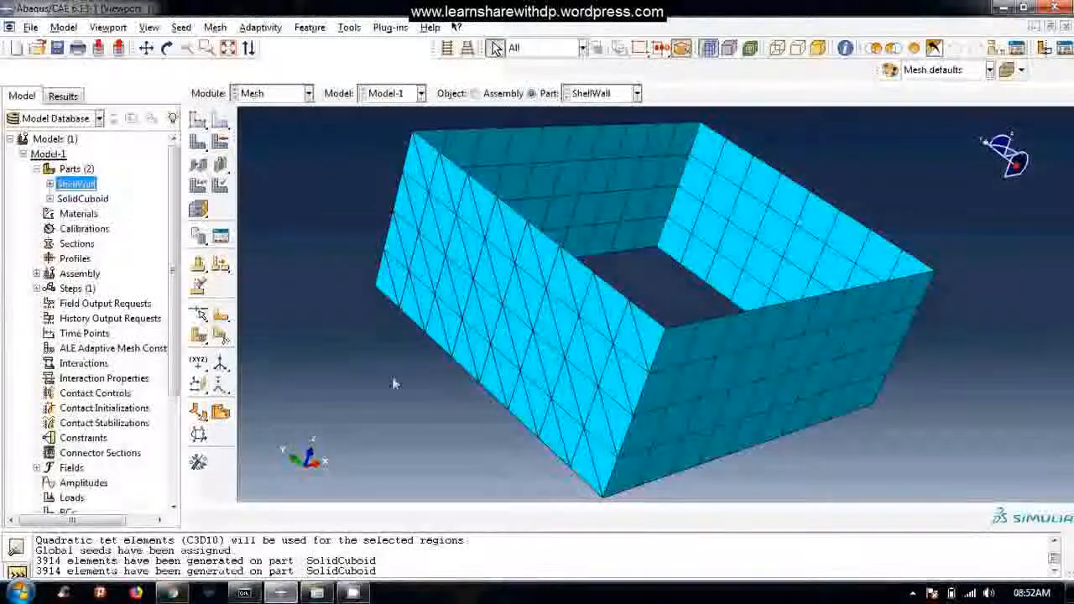
left_click(318, 307)
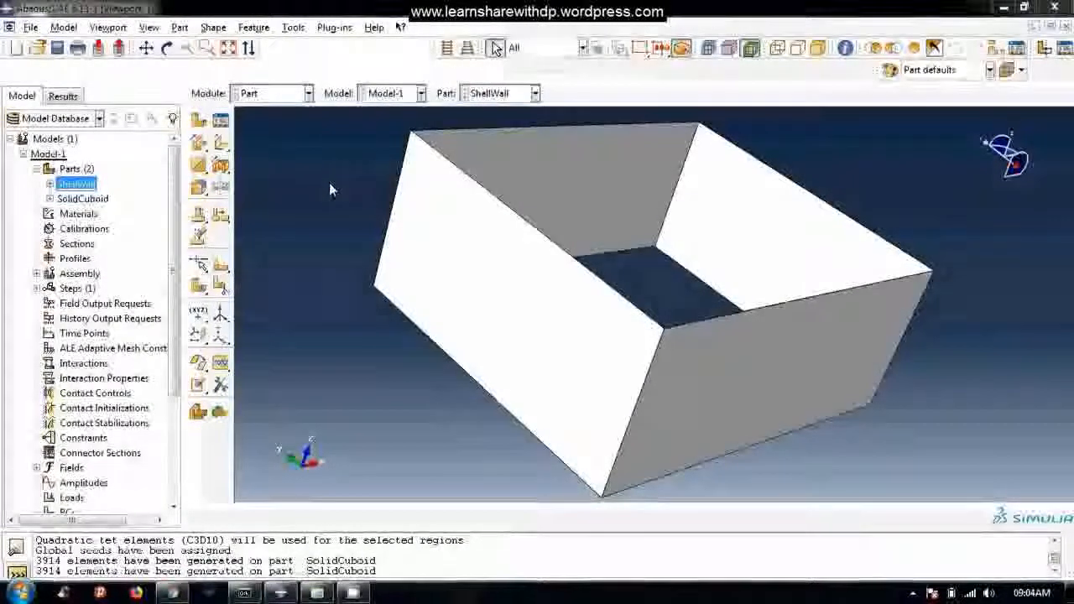
Review the unmeshed geometry of SolidCuboid and return to the ShellWall part.
left_click(515, 96)
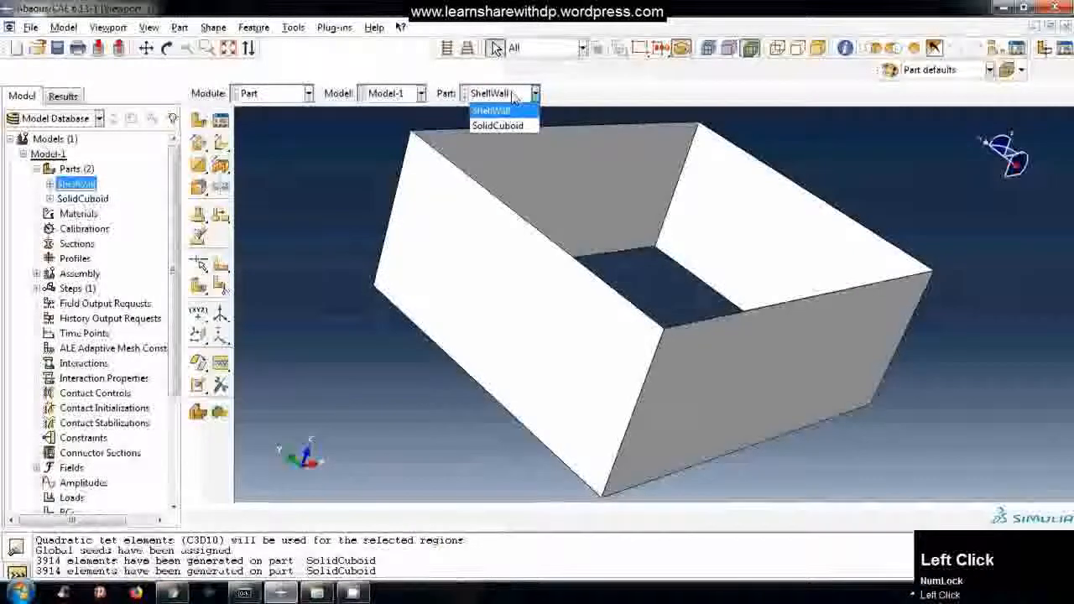
left_click(506, 113)
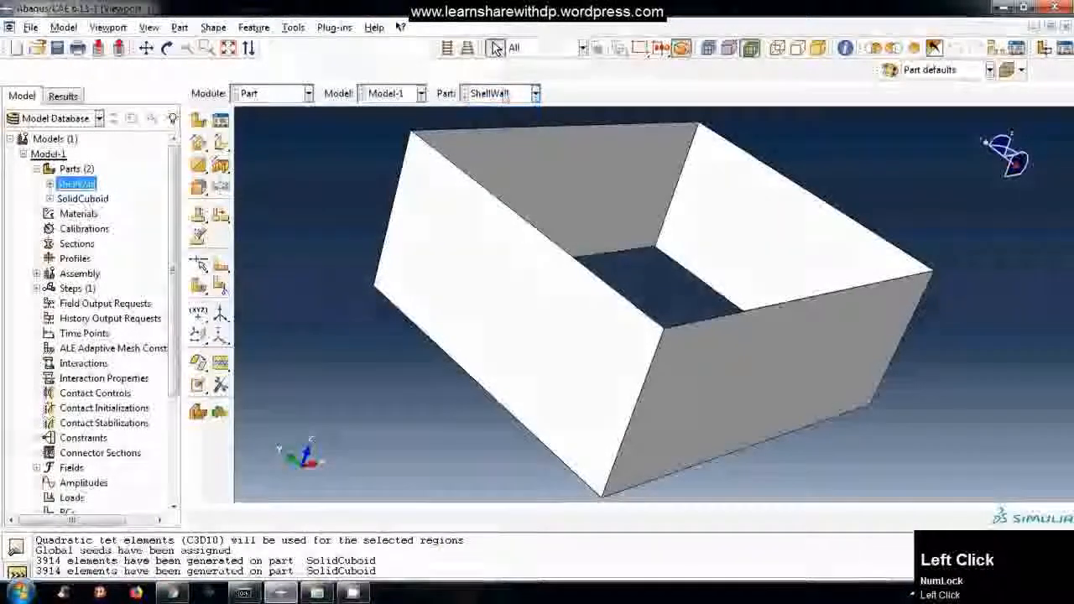
left_click(503, 93)
left_click(498, 125)
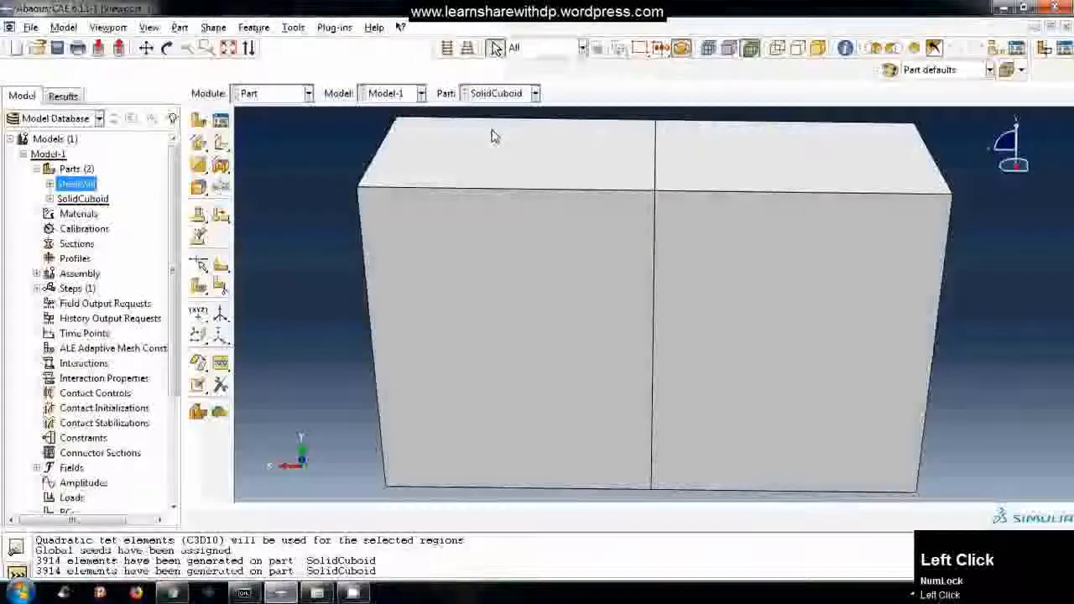
left_click(500, 112)
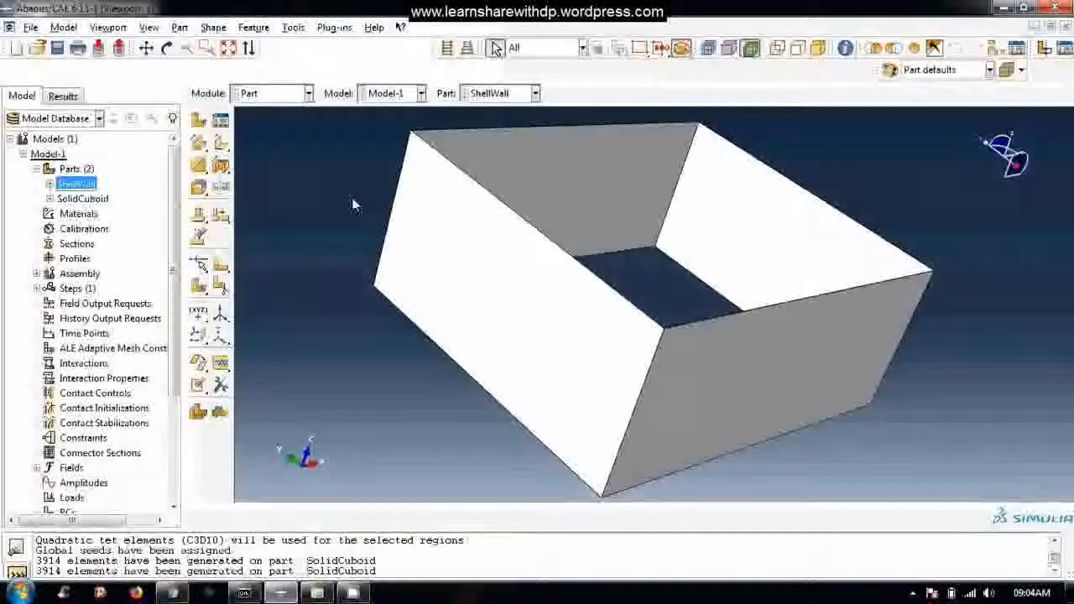
Switch to the Mesh module for the ShellWall part and leave no wall selected.
left_click(287, 97)
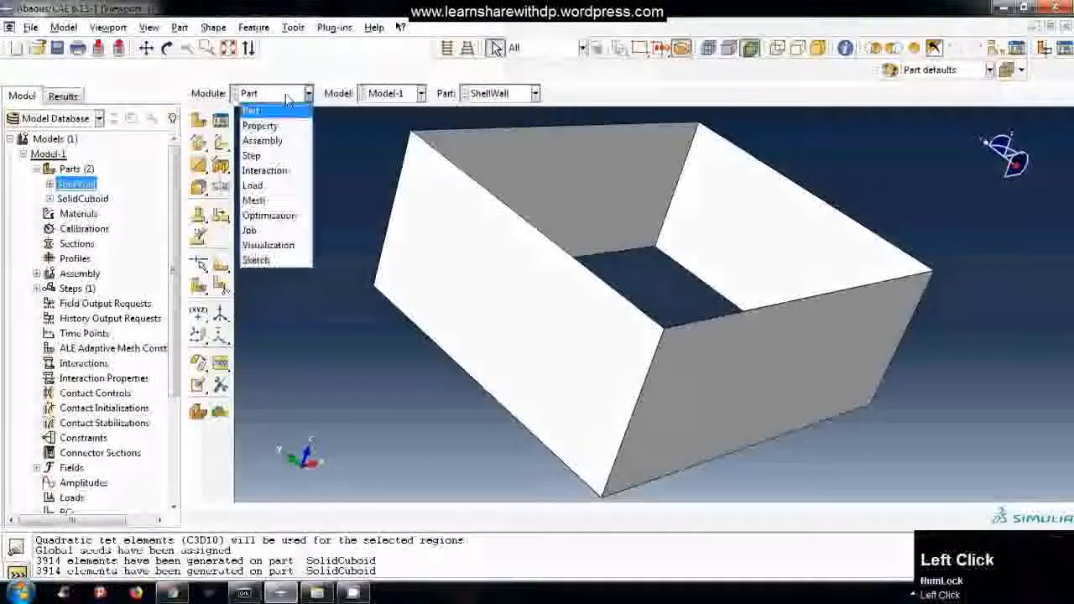
left_click(288, 202)
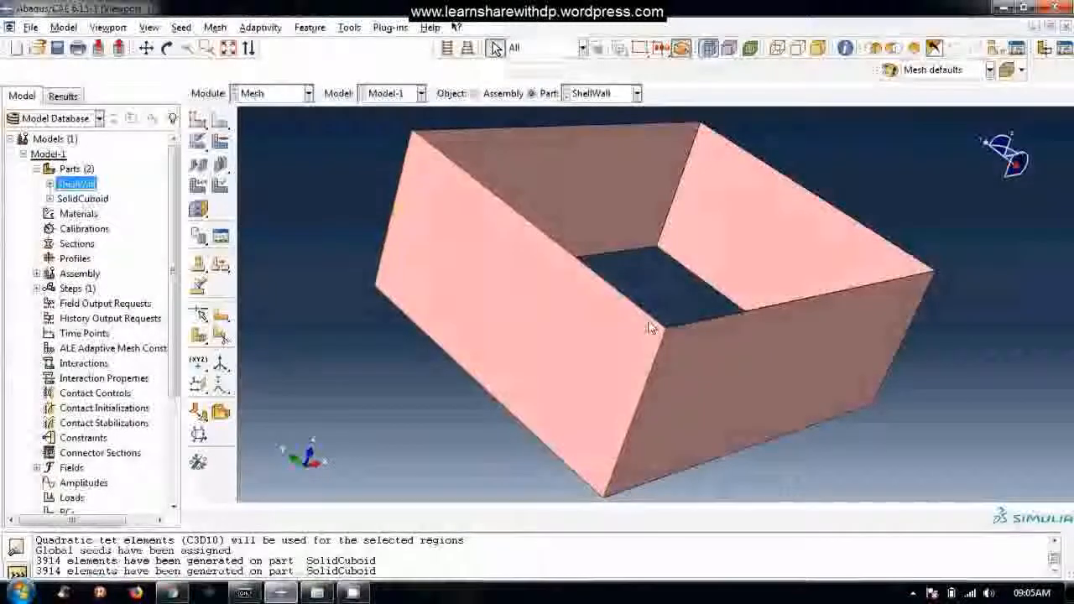
left_click(329, 172)
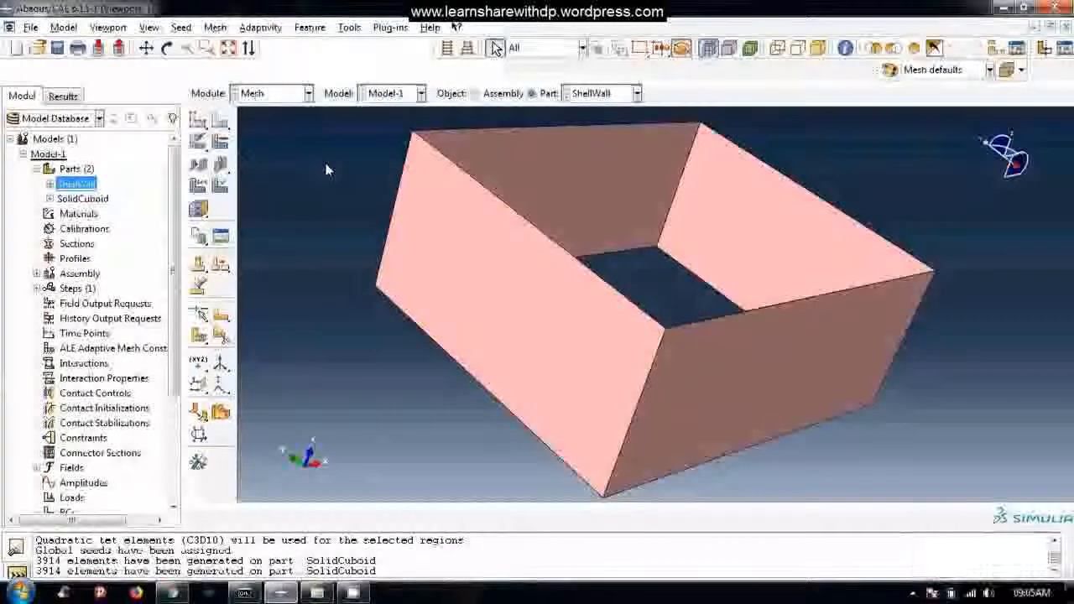
left_click(472, 270)
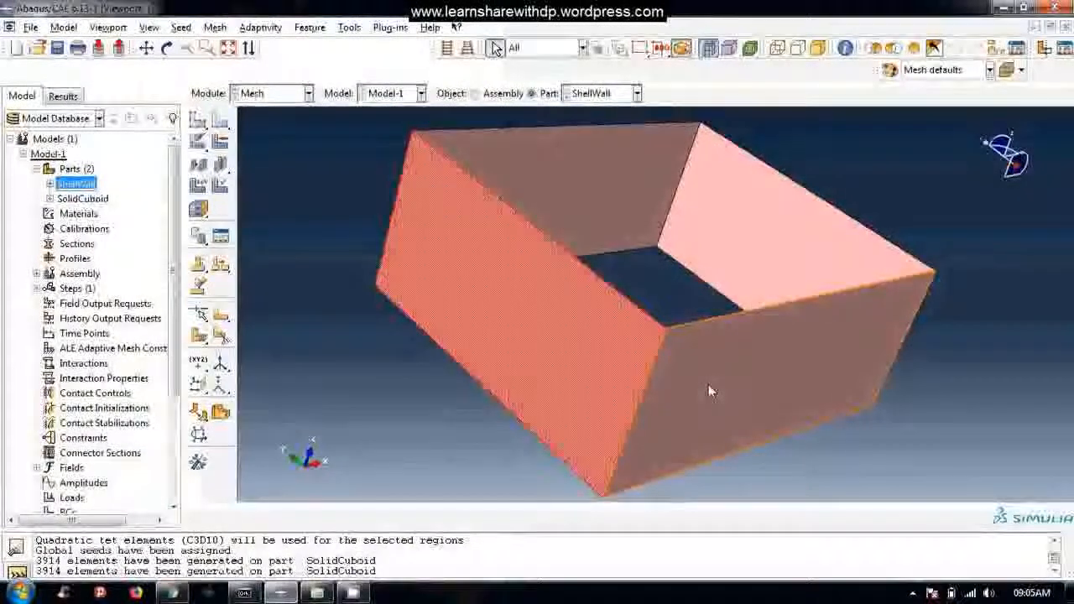
left_click(966, 267)
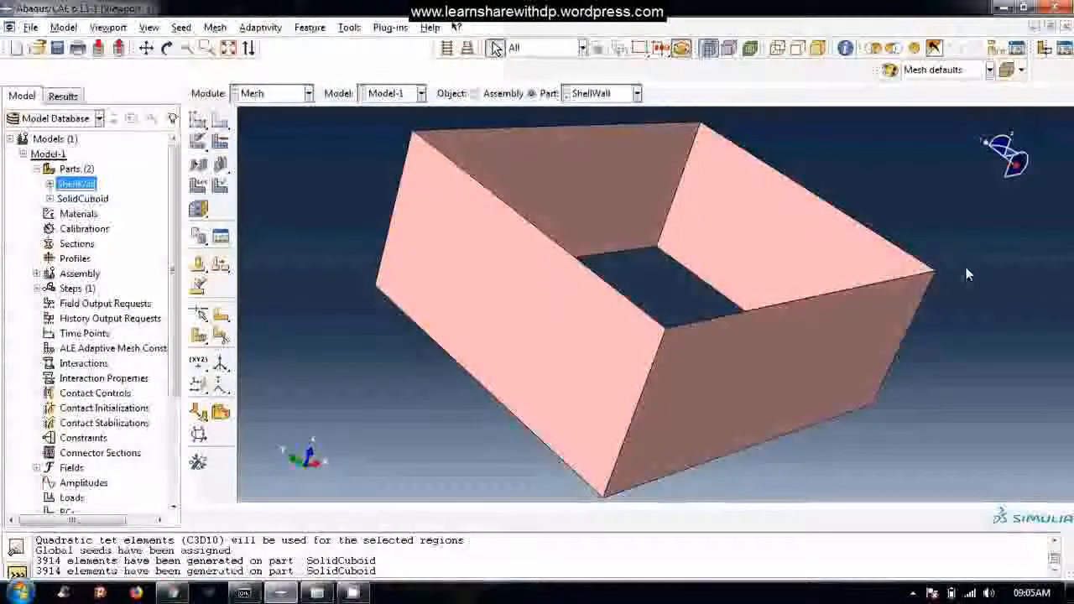
left_click(340, 215)
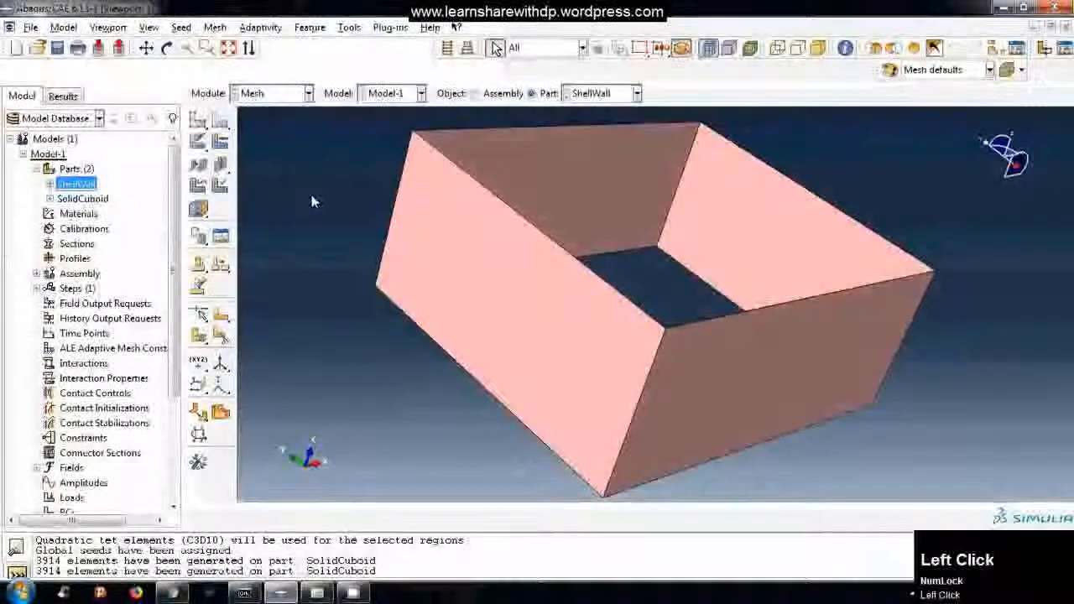
Assign mesh controls to the large front-left wall of ShellWall: Tri element shape, Free technique, mapped meshing where appropriate.
left_click(216, 27)
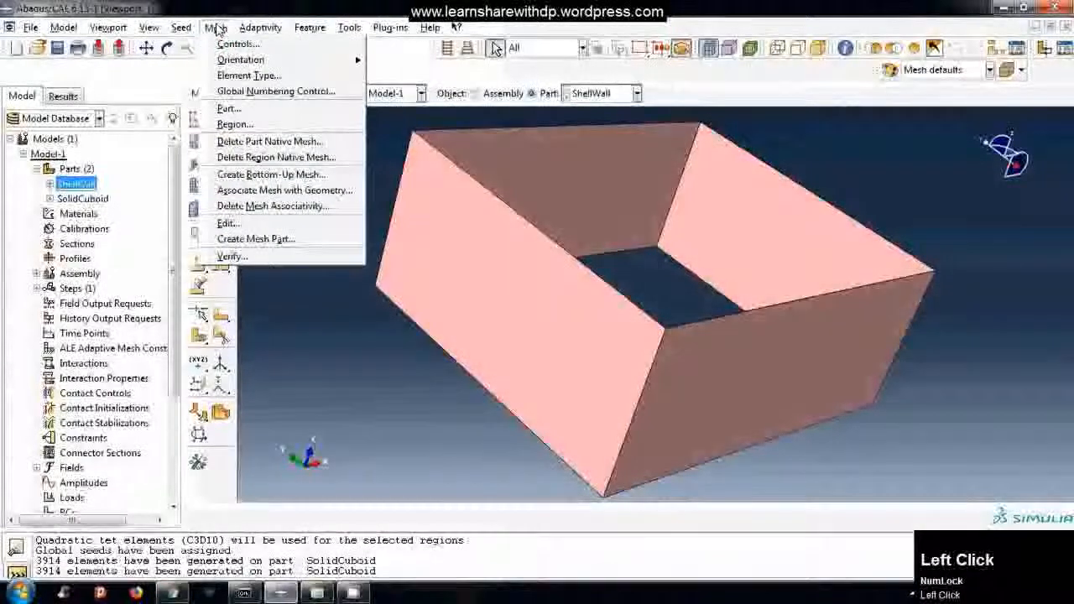
left_click(214, 45)
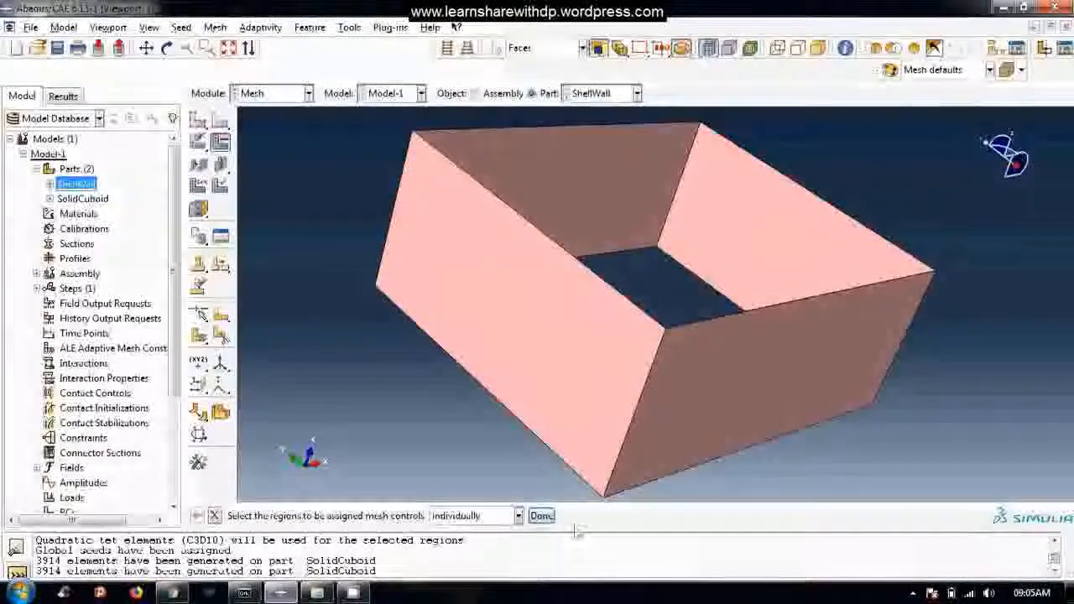
left_click(514, 319)
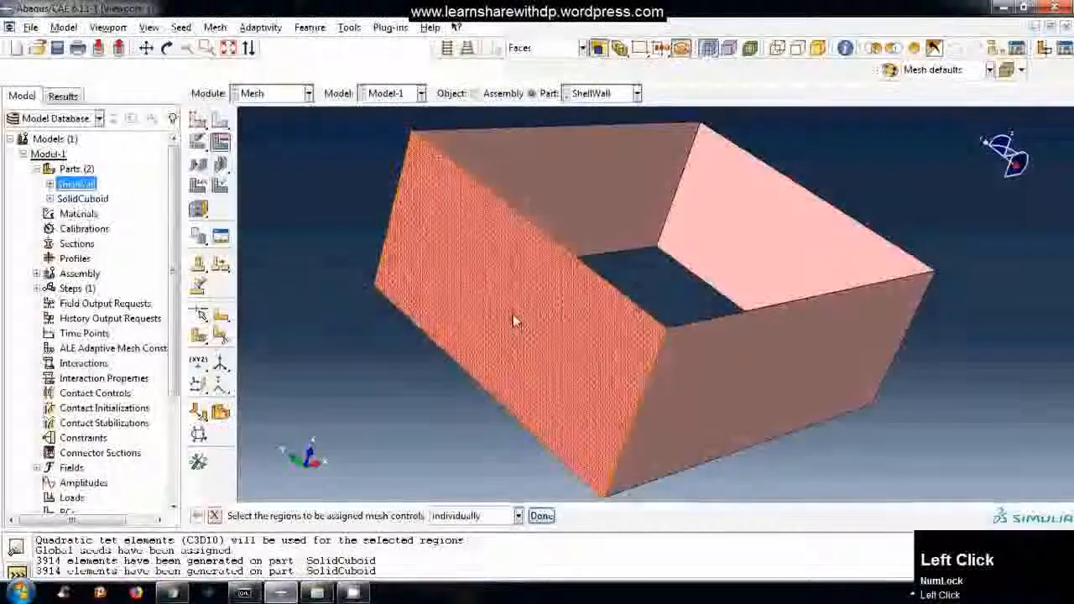
left_click(541, 515)
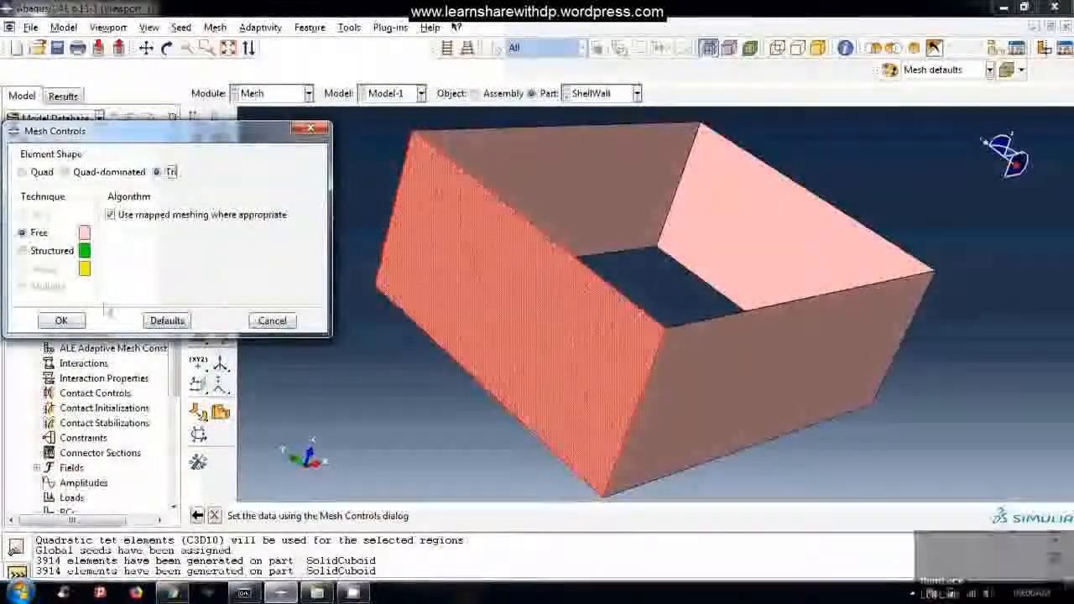
left_click(61, 320)
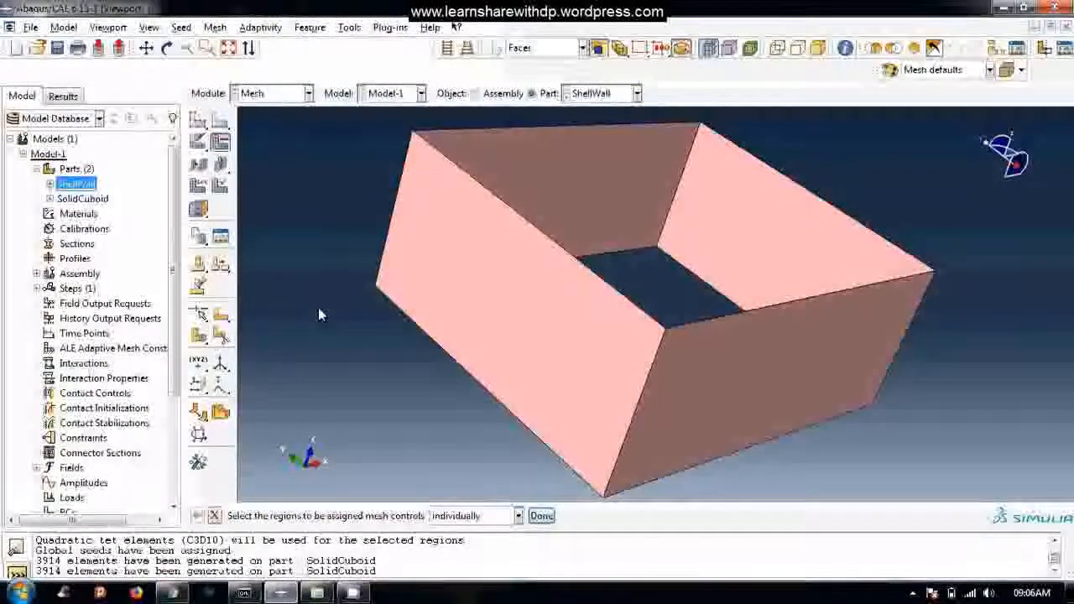
Assign the Quad element shape to the other three walls of ShellWall and finish the mesh controls assignment.
left_click(595, 198)
left_click(775, 232, "shift")
left_click(790, 361, "shift")
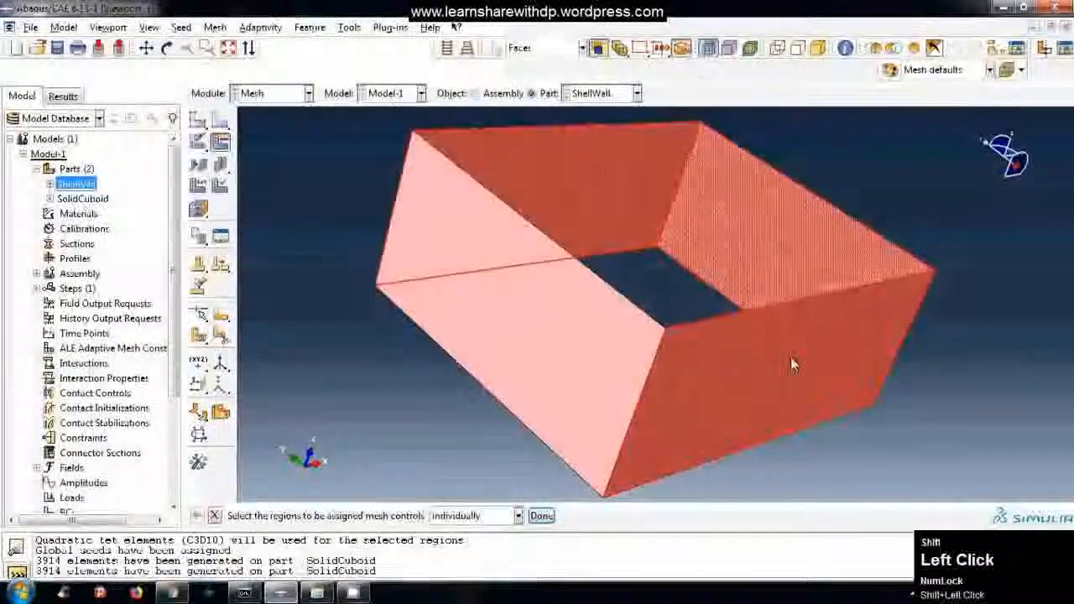
left_click(541, 515)
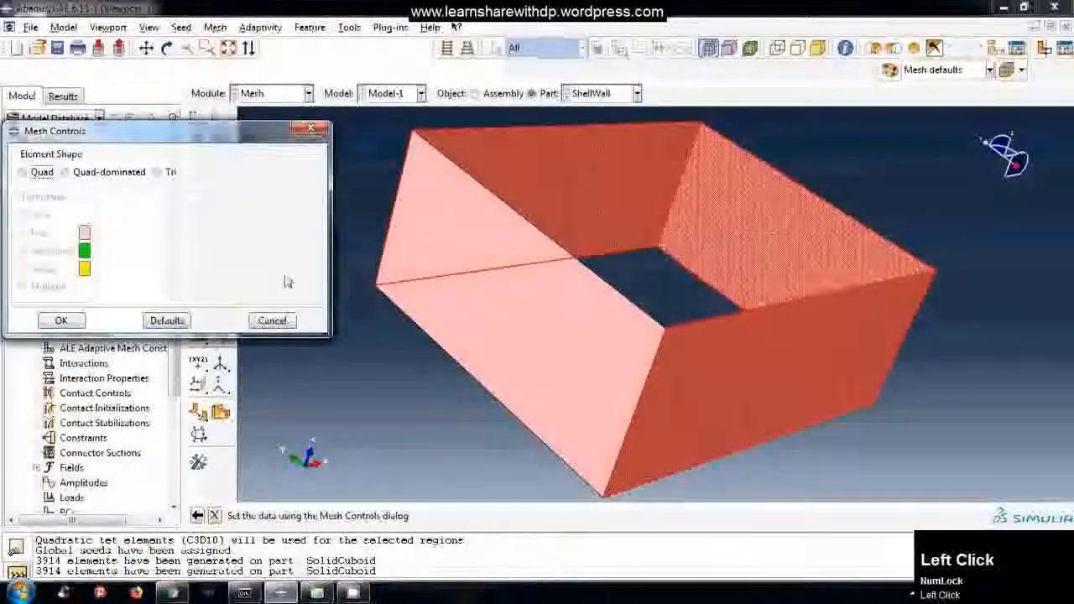
left_click(24, 172)
left_click(58, 319)
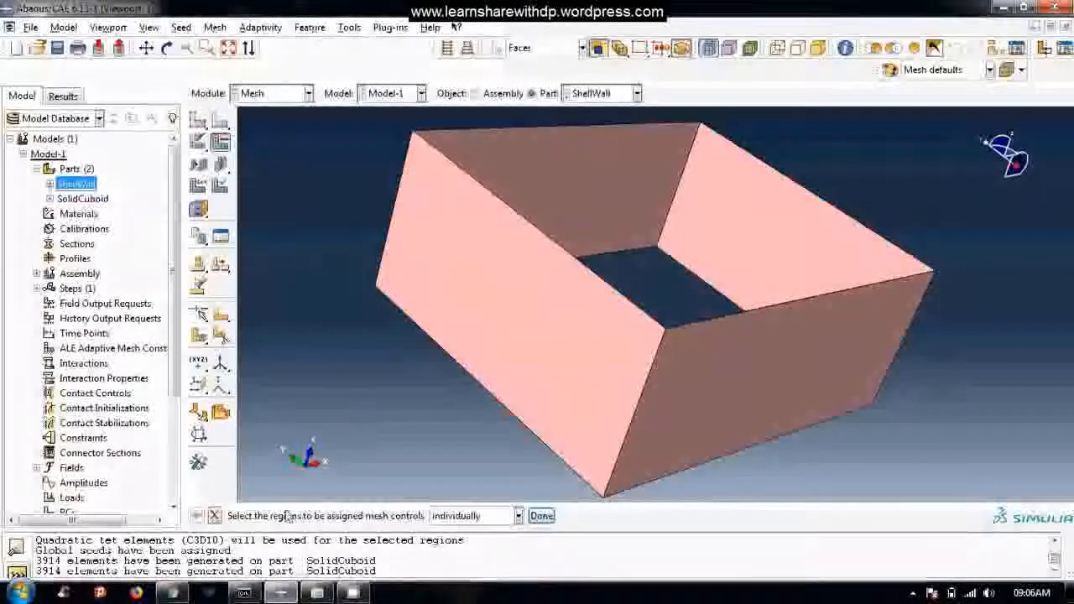
left_click(541, 515)
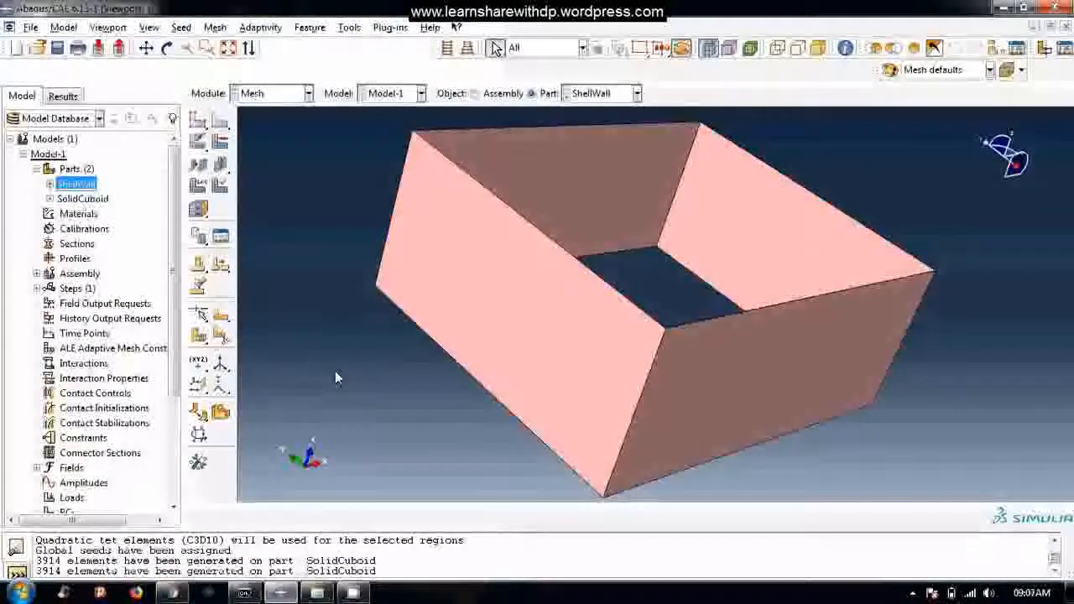
left_click(516, 349)
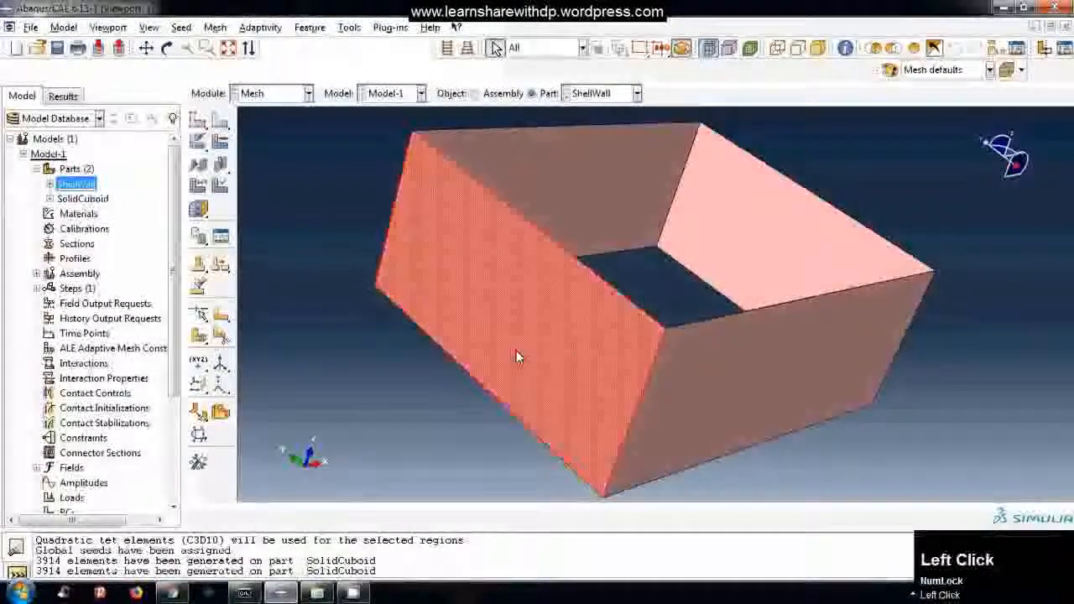
left_click(587, 196)
left_click(767, 229)
left_click(777, 379)
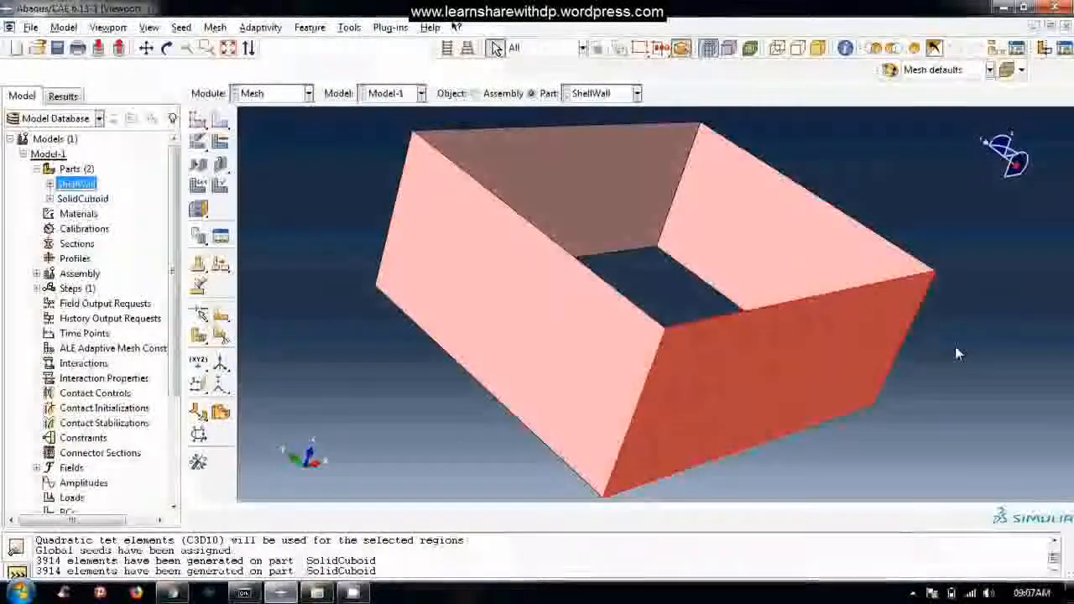
left_click(956, 353)
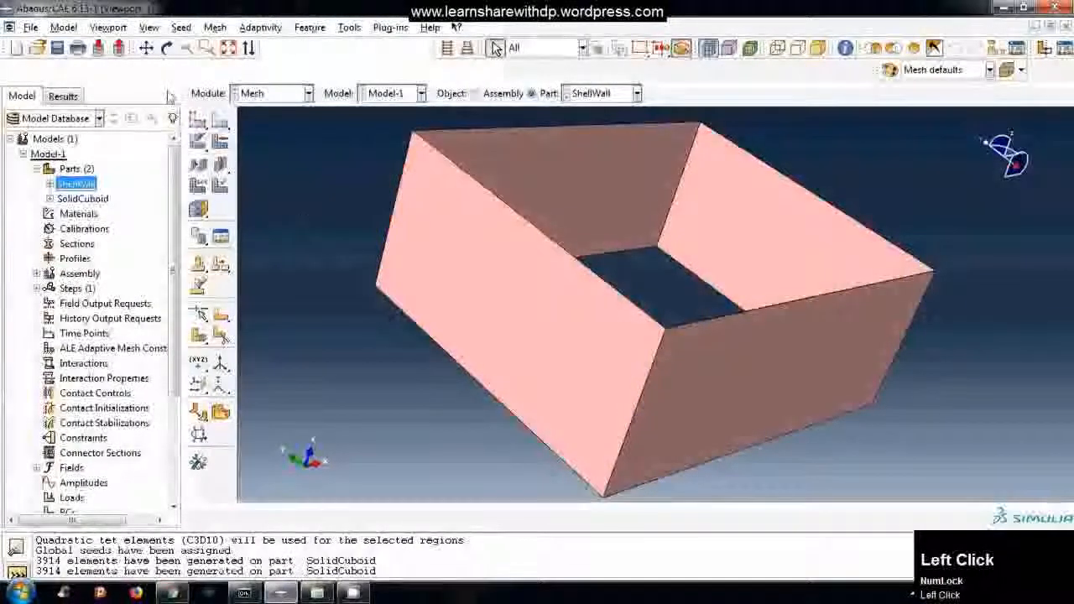
Seed the ShellWall part with an approximate global size of 4.9, curvature control on, and a minimum size fraction of 0.1.
left_click(180, 28)
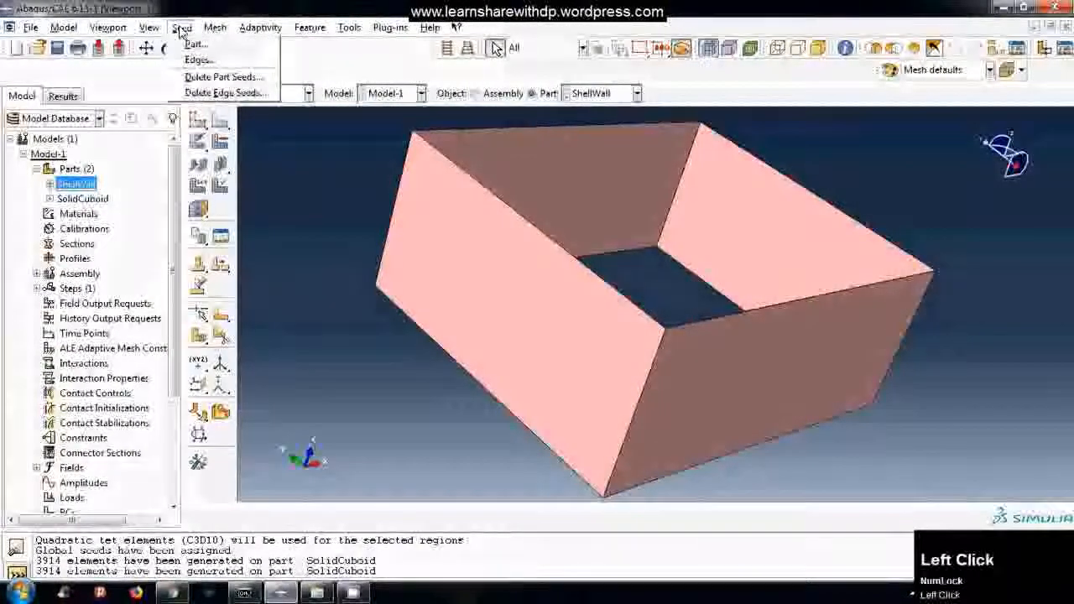
left_click(194, 43)
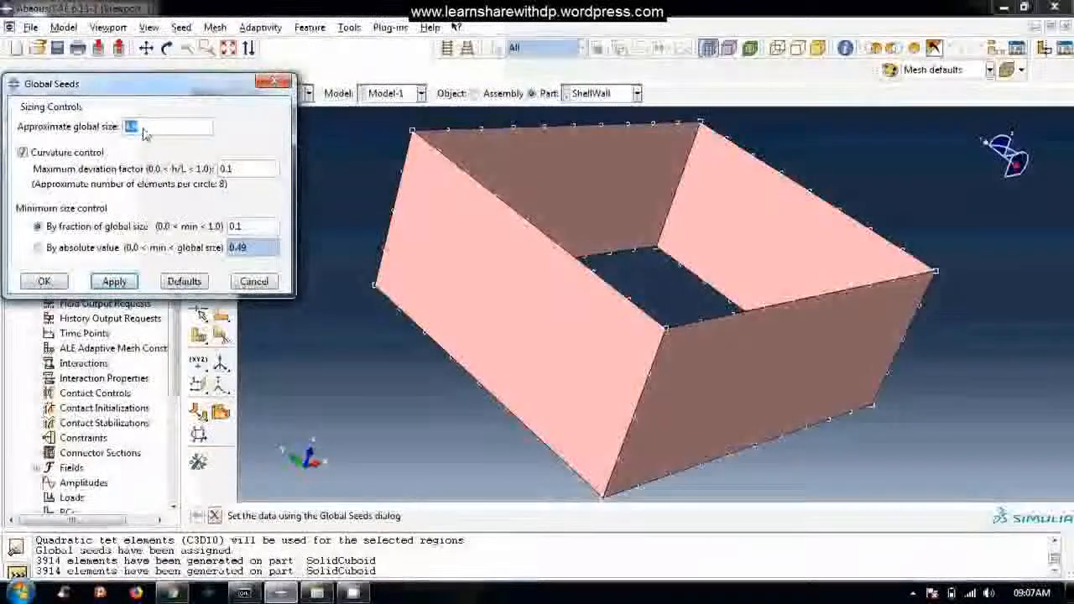
left_click(44, 283)
Generate the mesh on the whole ShellWall part.
left_click(215, 27)
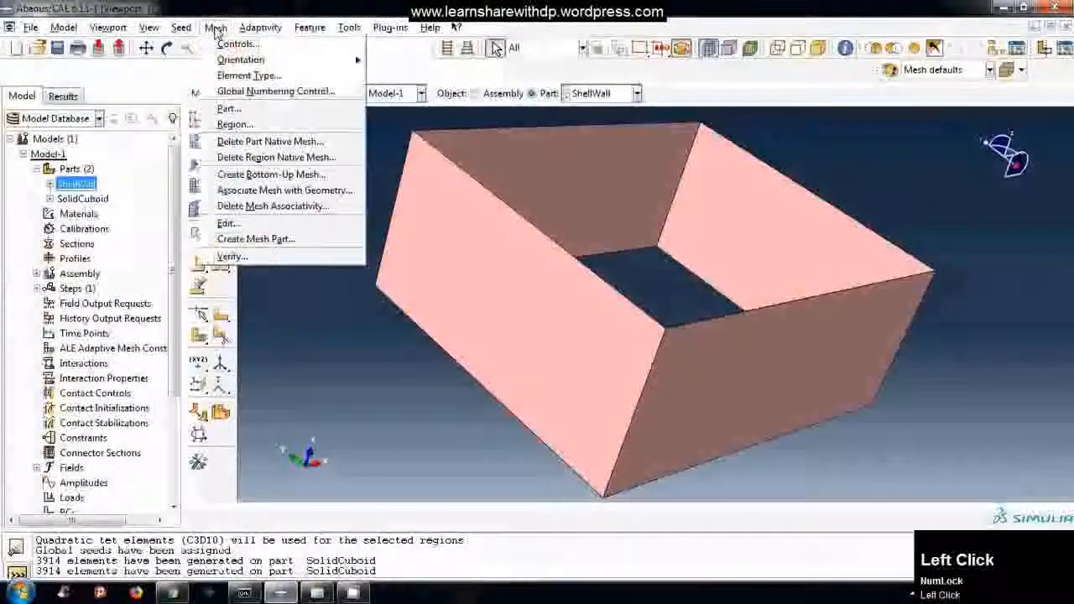
left_click(241, 111)
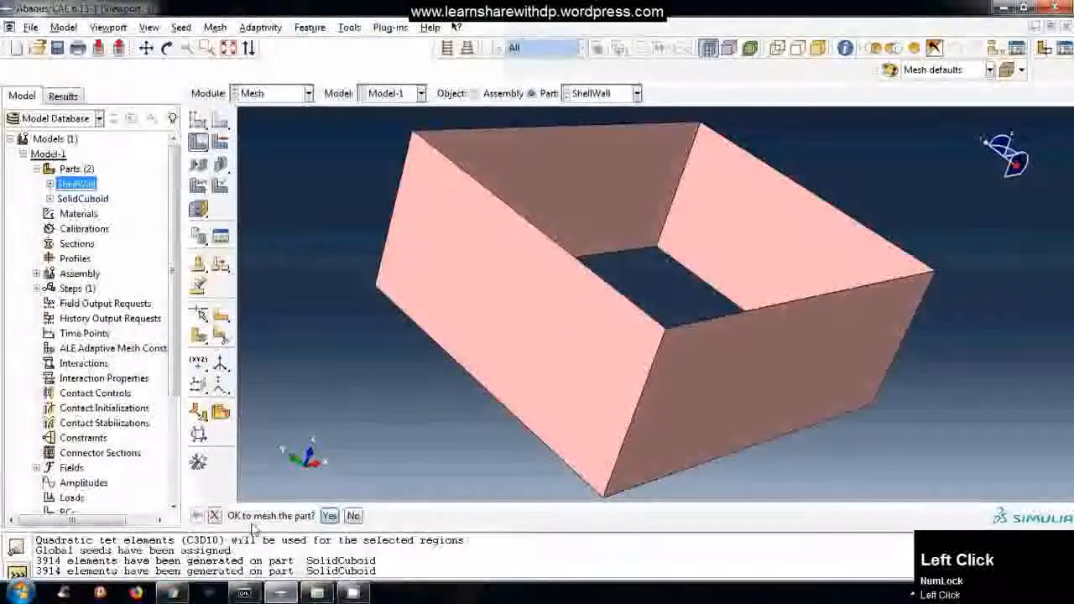
left_click(328, 515)
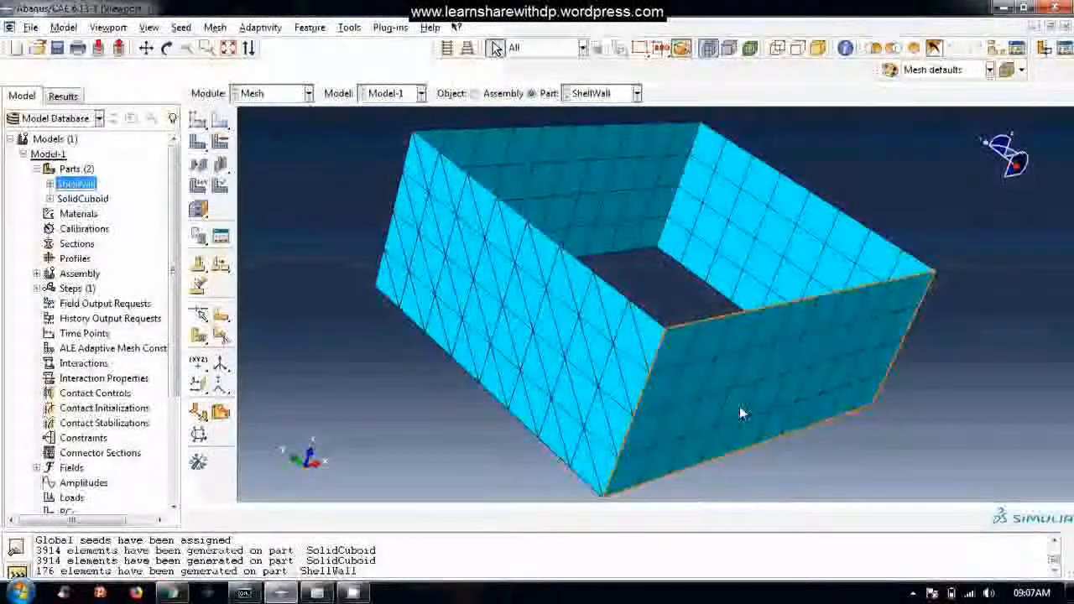
left_click(303, 230)
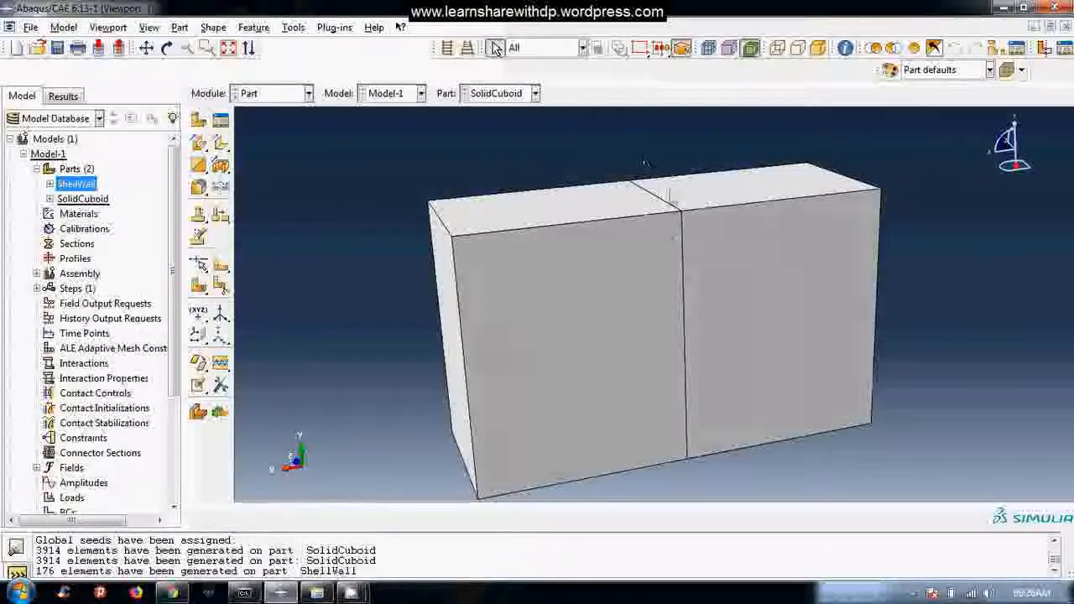
left_click(569, 322)
left_click(769, 302)
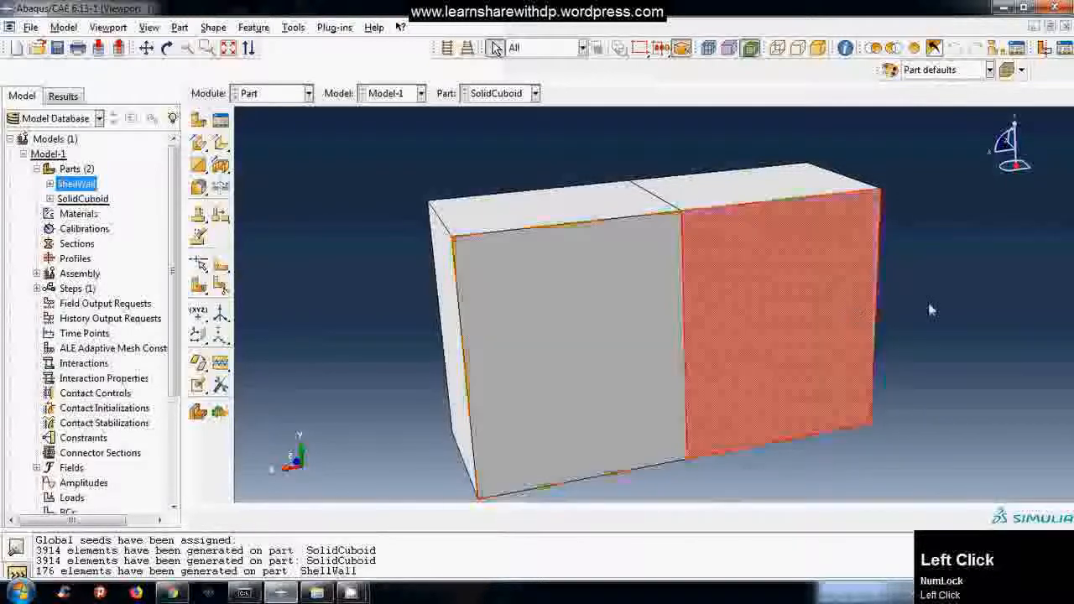
left_click(928, 311)
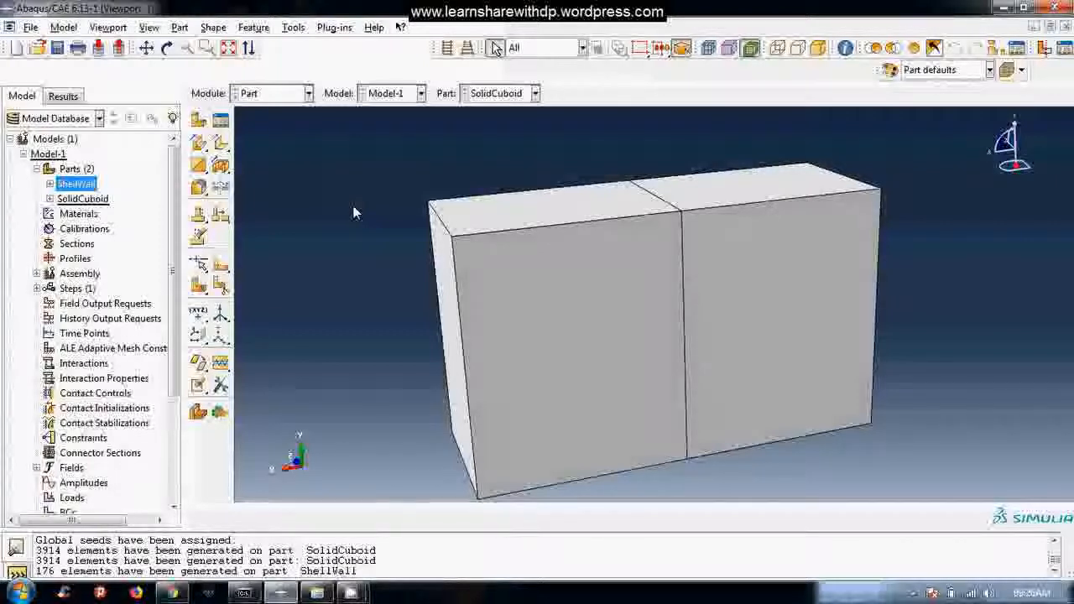
Switch the SolidCuboid part from the Part module to the Mesh module.
left_click(270, 94)
left_click(287, 206)
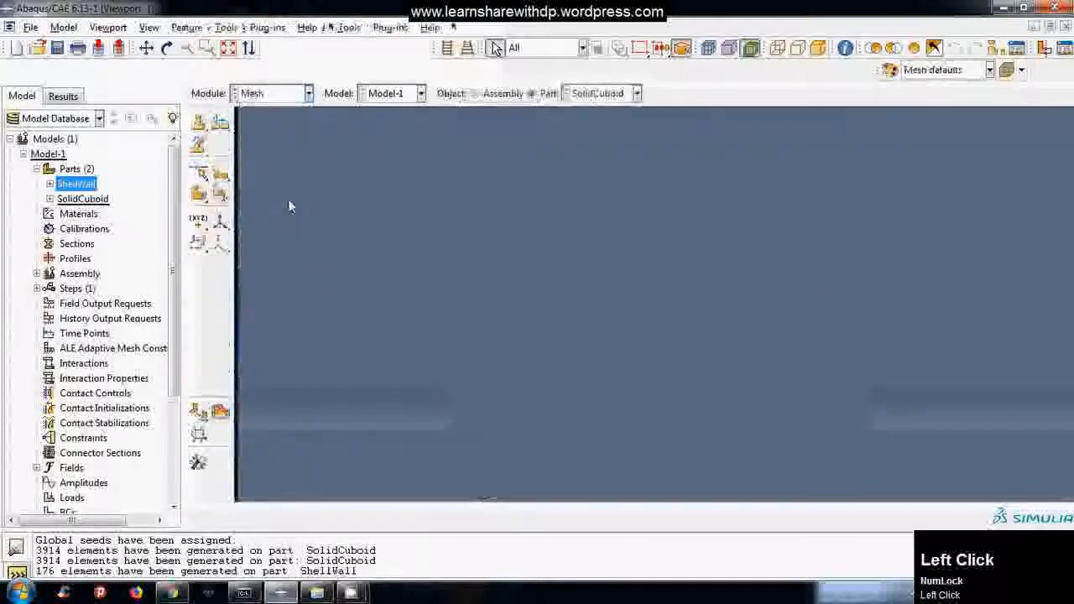
left_click(346, 187)
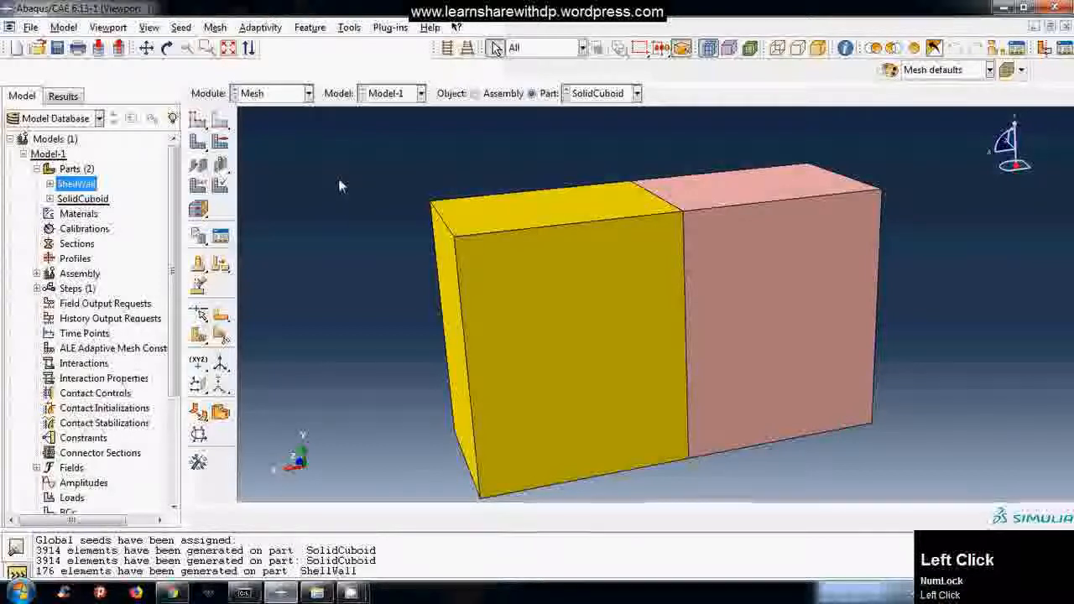
Assign mesh controls to the yellow half of SolidCuboid: Tet element shape, Free technique, default algorithm, mapped tri meshing on bounding faces where appropriate.
left_click(216, 28)
left_click(238, 44)
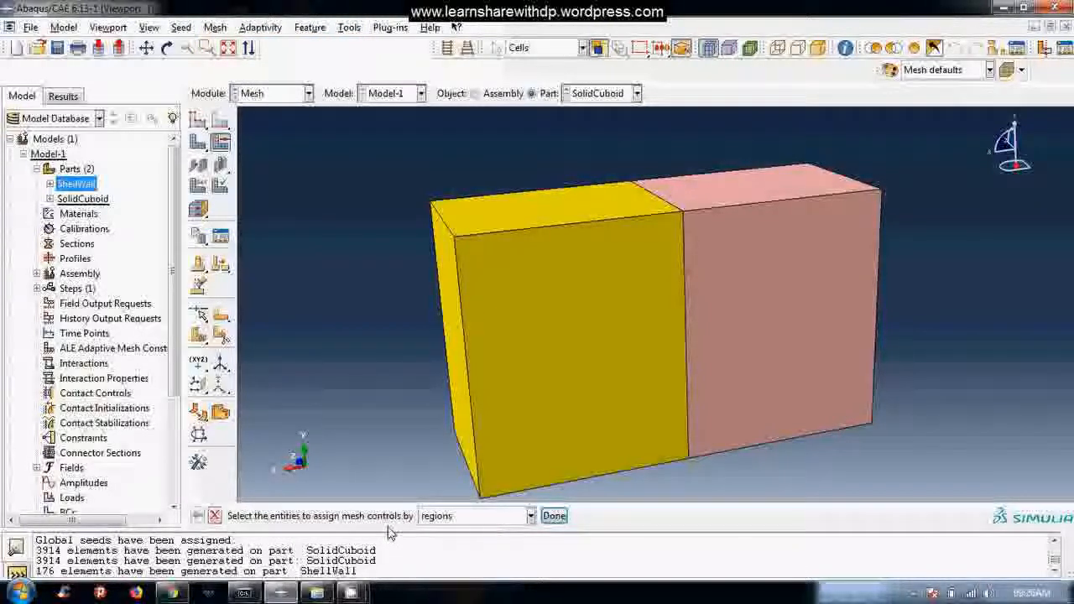
left_click(529, 355)
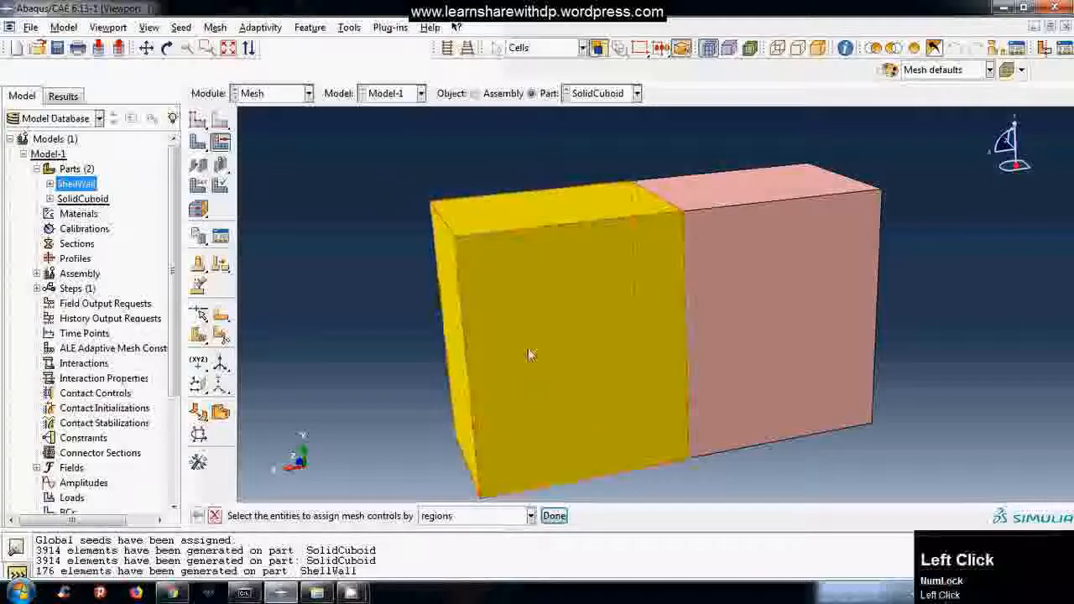
left_click(554, 516)
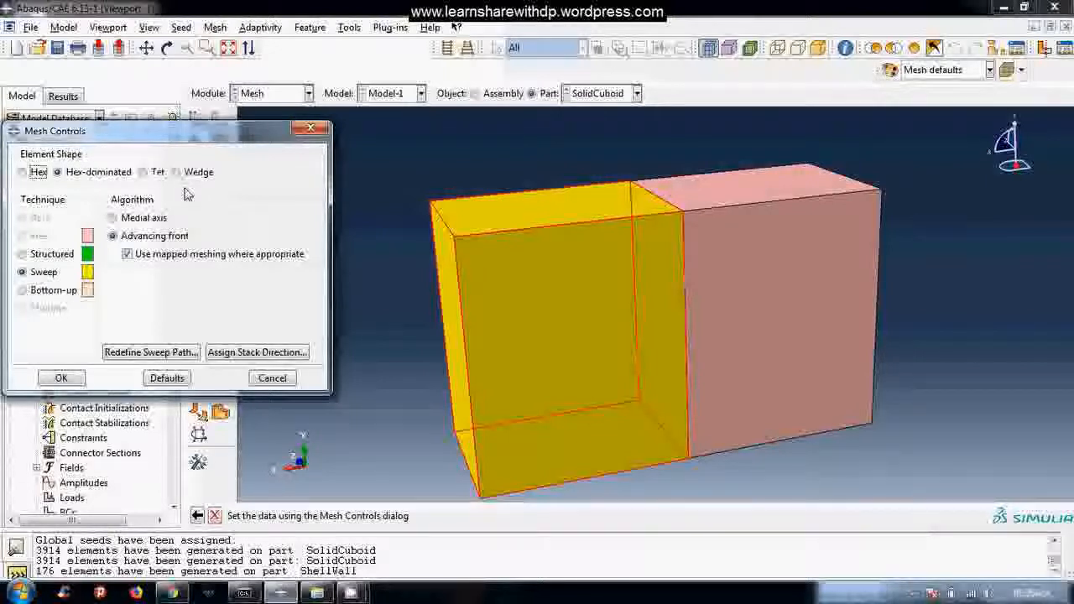
left_click(143, 172)
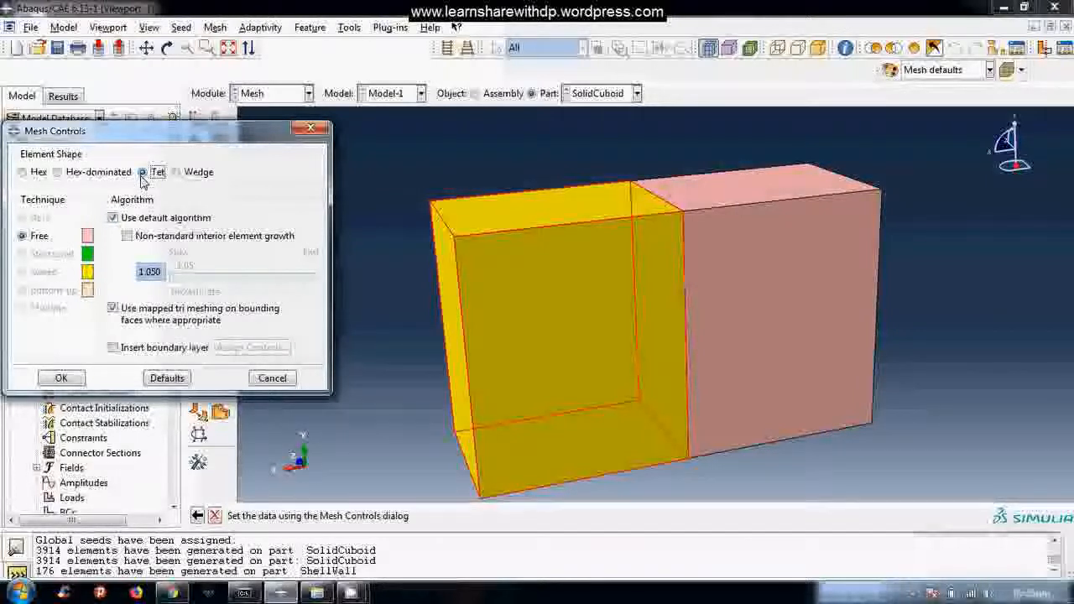
left_click(62, 378)
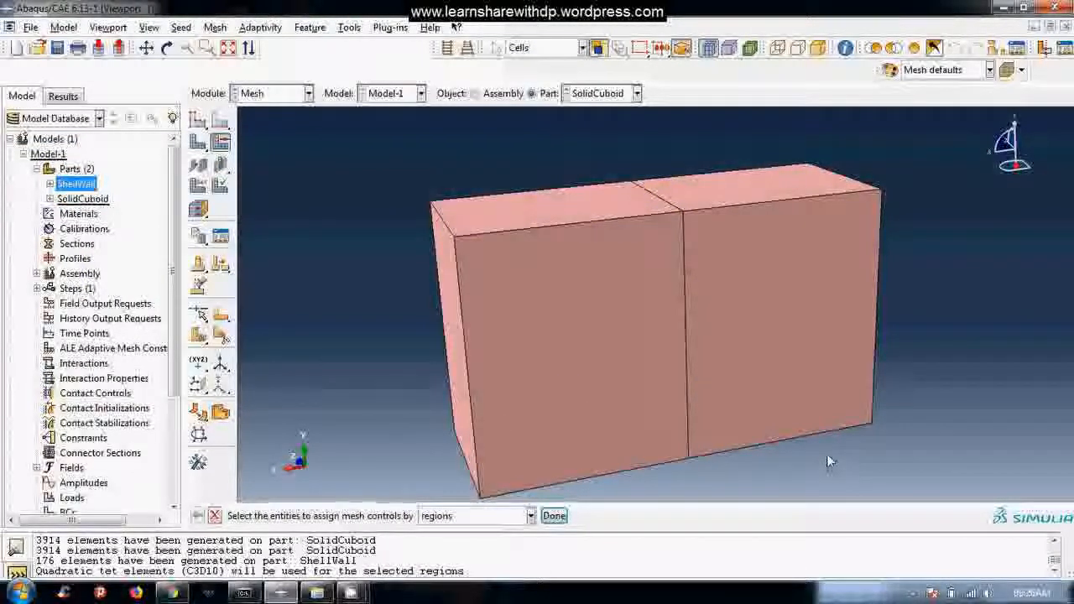
Assign the Hex-dominated element shape with the Structured technique to the other half of SolidCuboid and finish the mesh controls assignment.
left_click(798, 364)
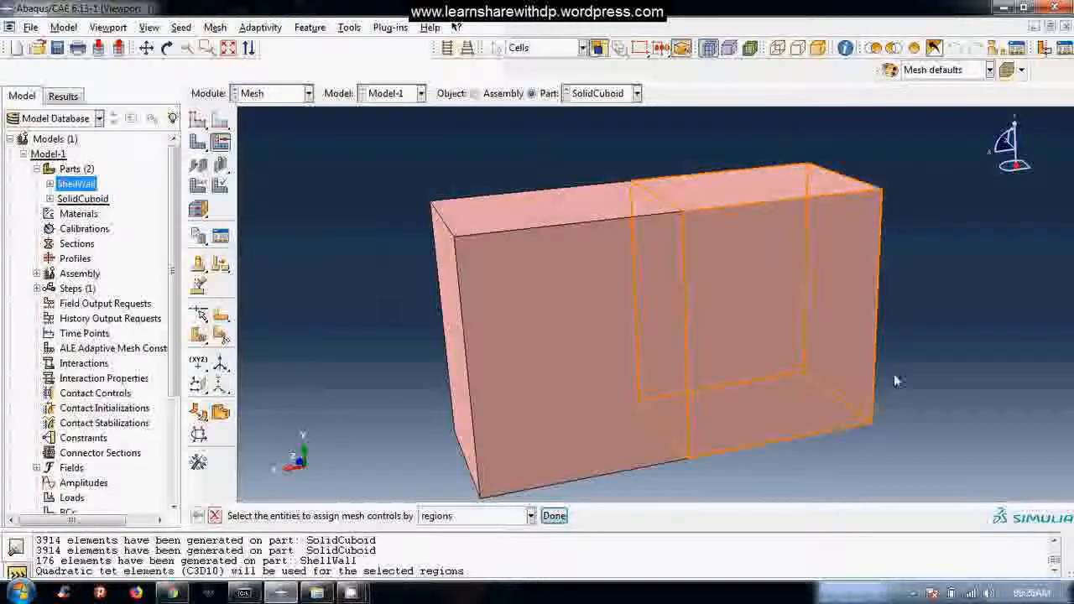
left_click(768, 353)
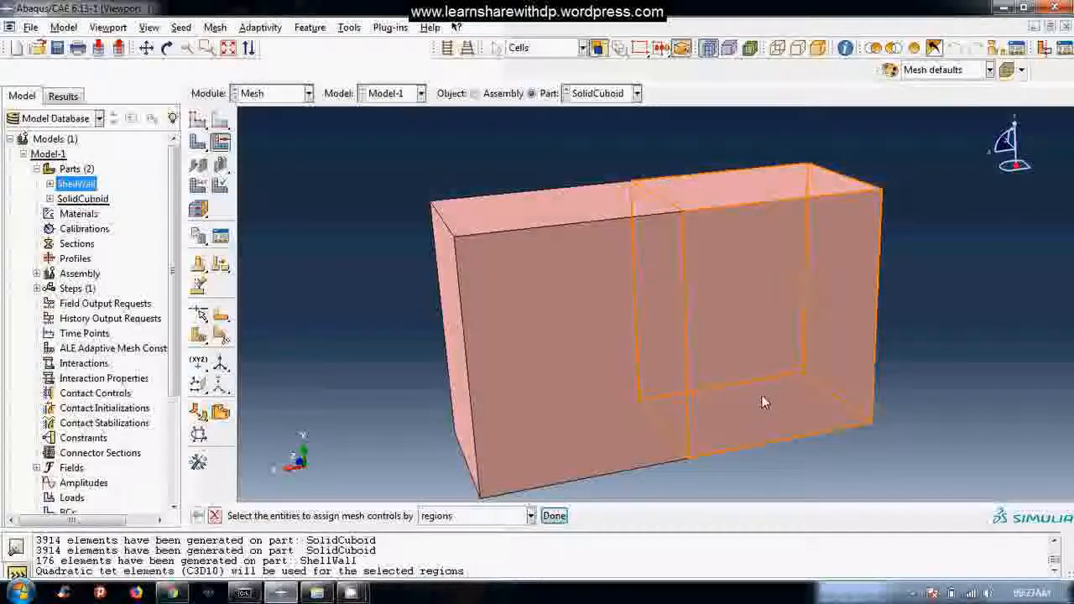
left_click(553, 515)
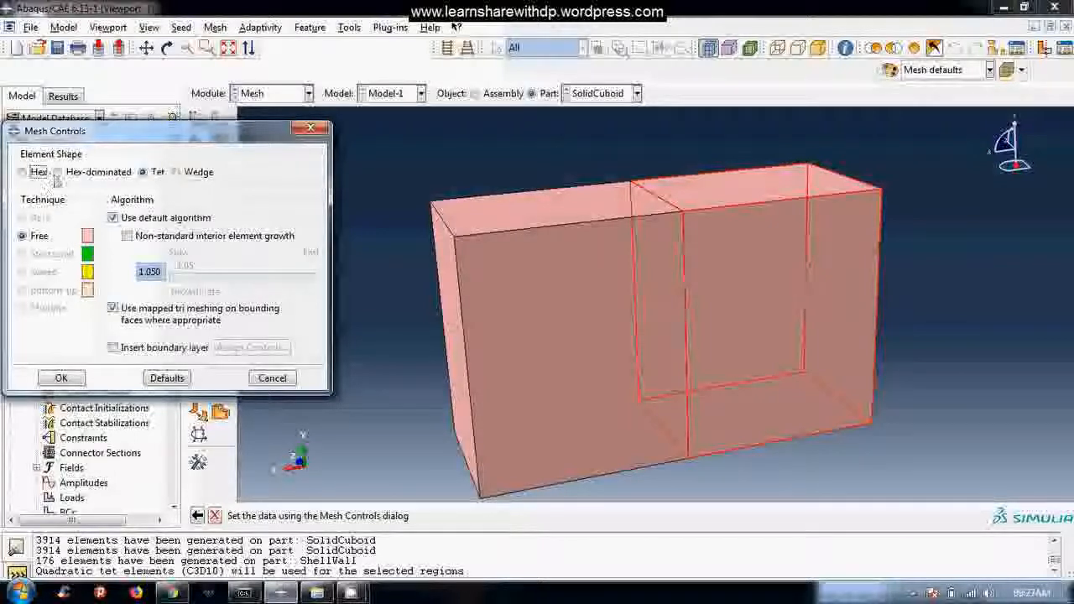
left_click(57, 172)
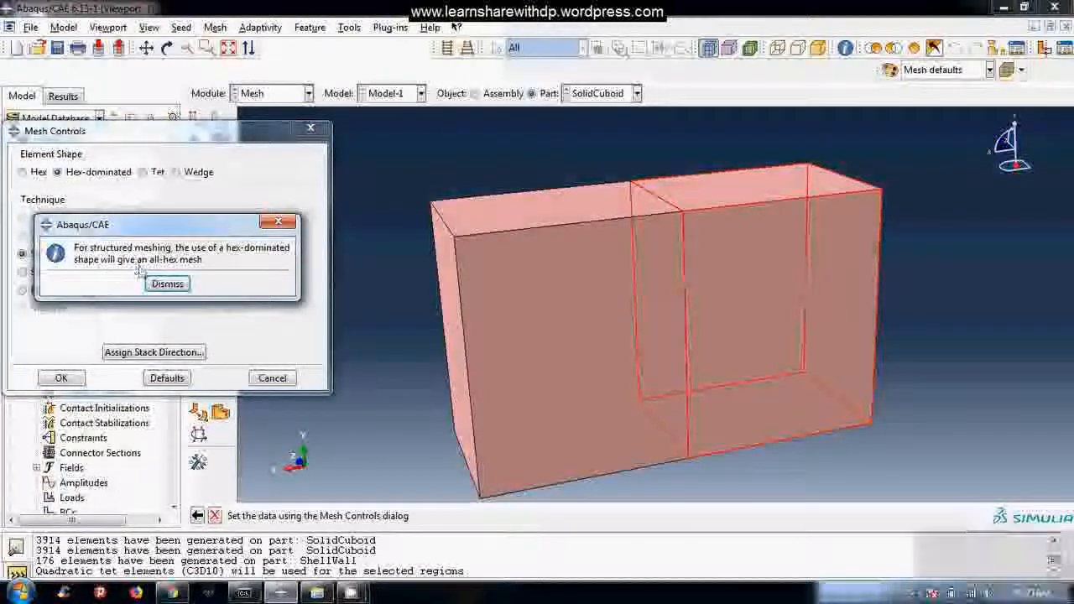
left_click(174, 285)
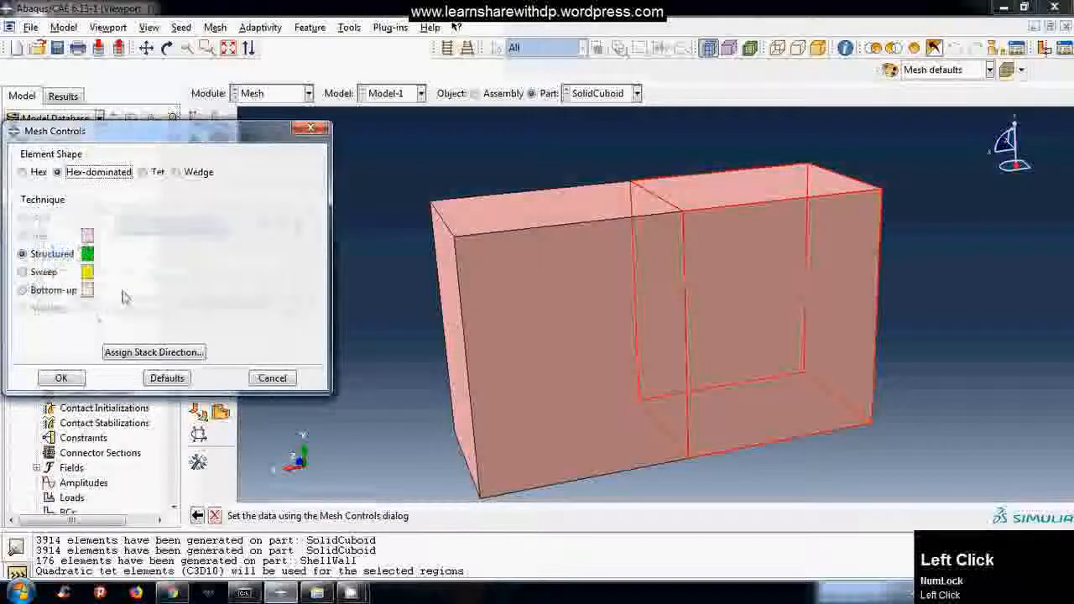
left_click(60, 379)
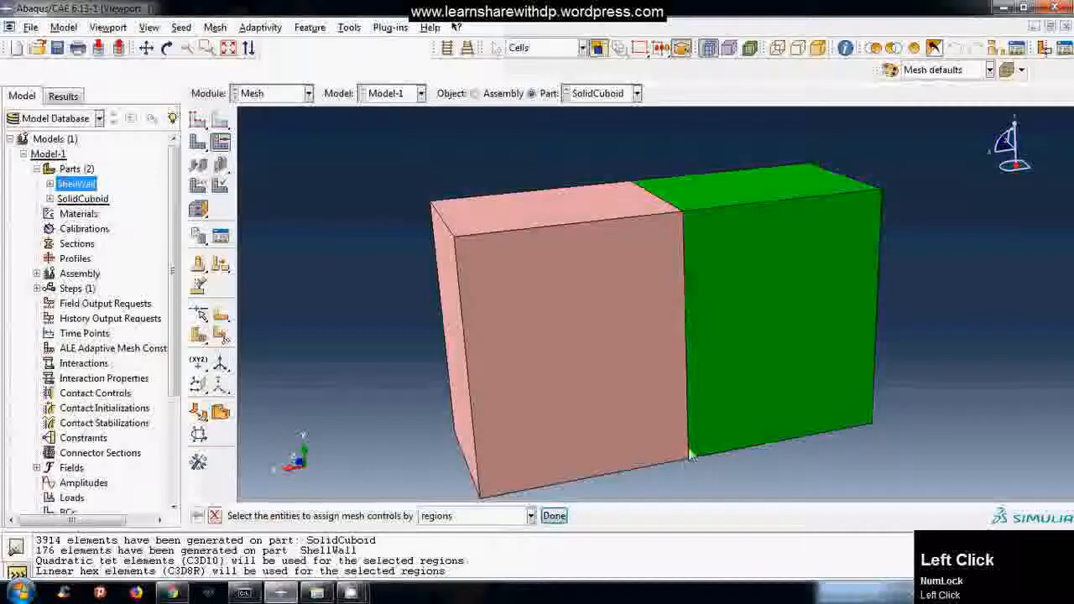
left_click(760, 311)
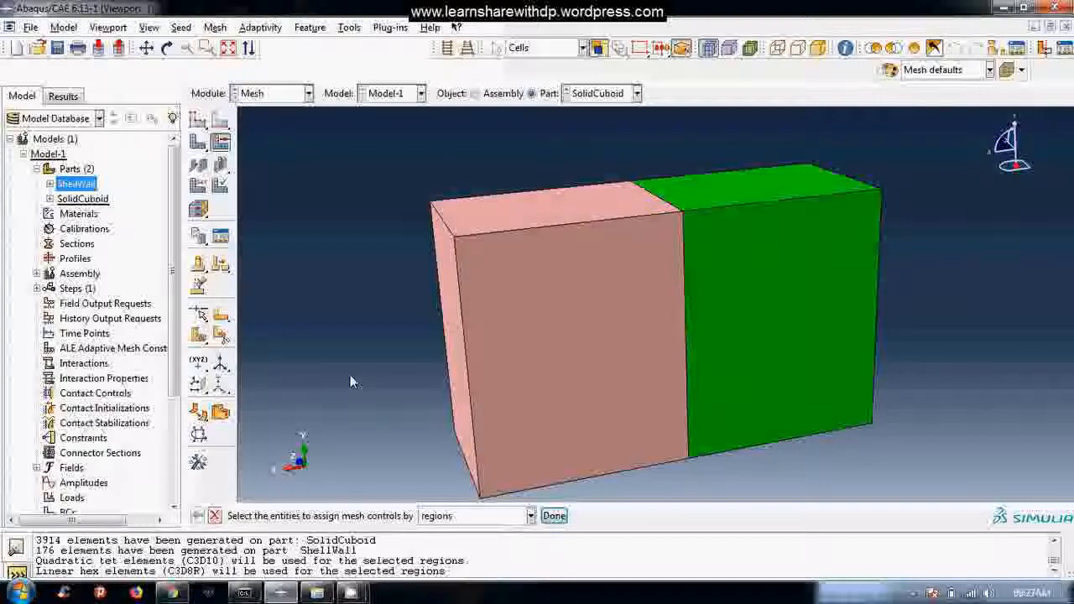
left_click(215, 515)
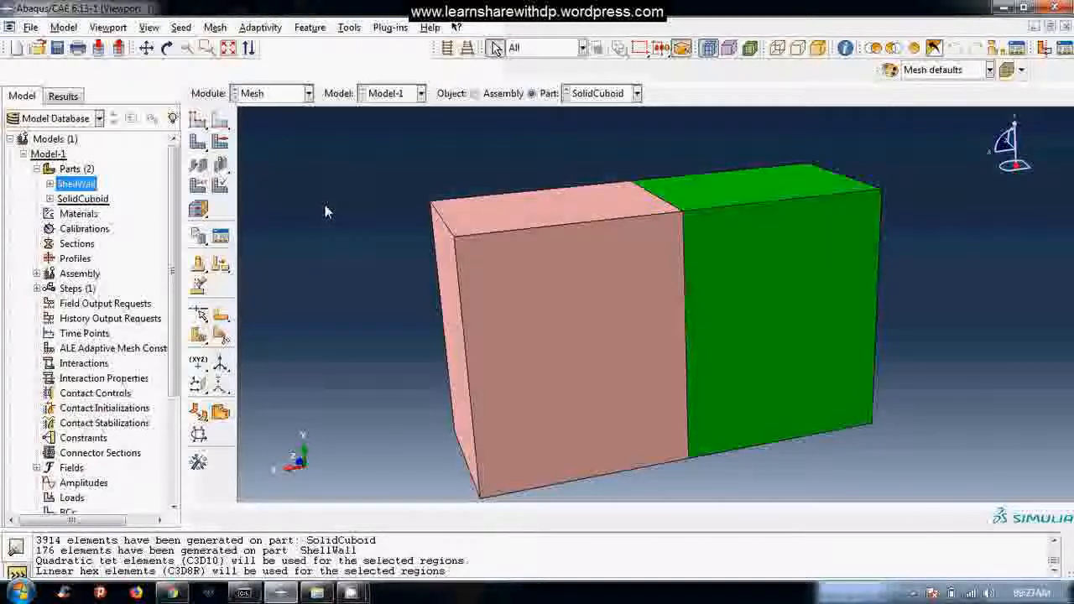
Seed the SolidCuboid part with the proposed global size, curvature control on, maximum deviation factor 0.1 and minimum size fraction 0.1.
left_click(181, 27)
left_click(193, 40)
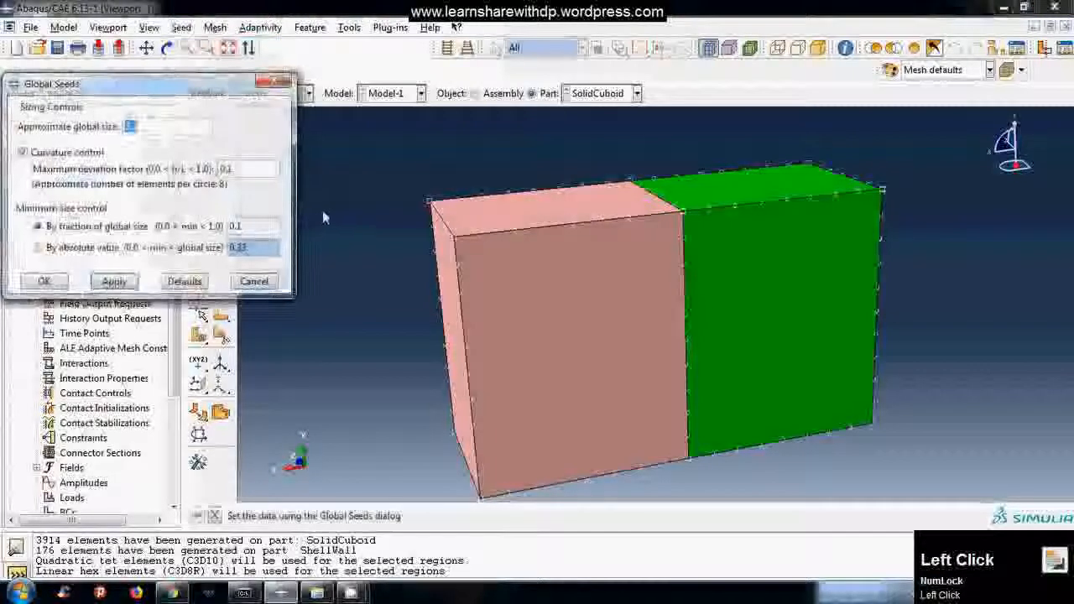
left_click(45, 281)
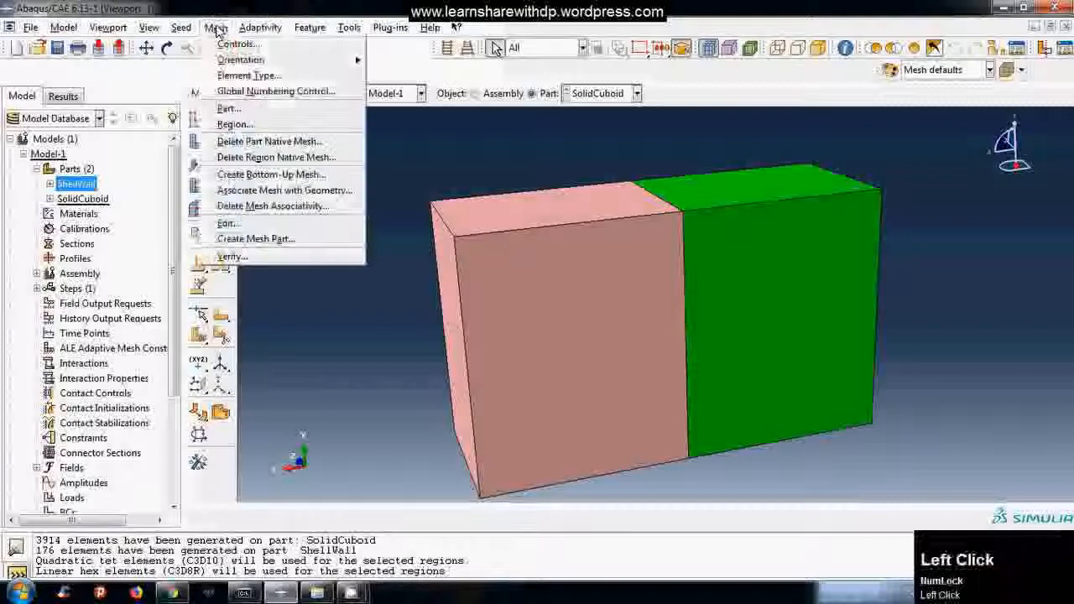
Generate the mesh on the whole SolidCuboid part, accepting an incompatible mesh with automatic tie constraints between the two regions.
left_click(228, 108)
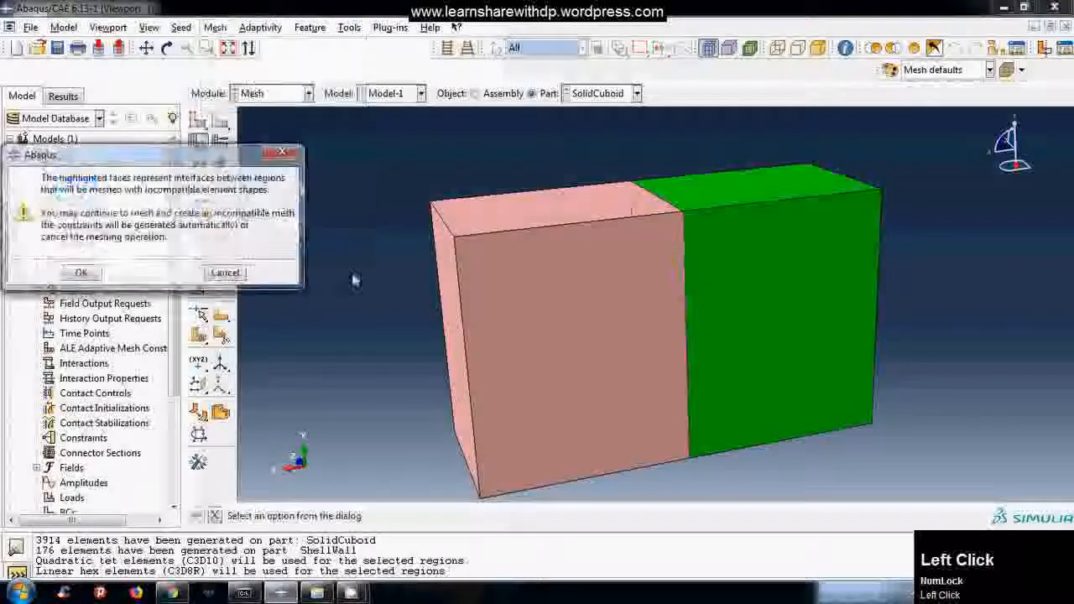
left_click(81, 273)
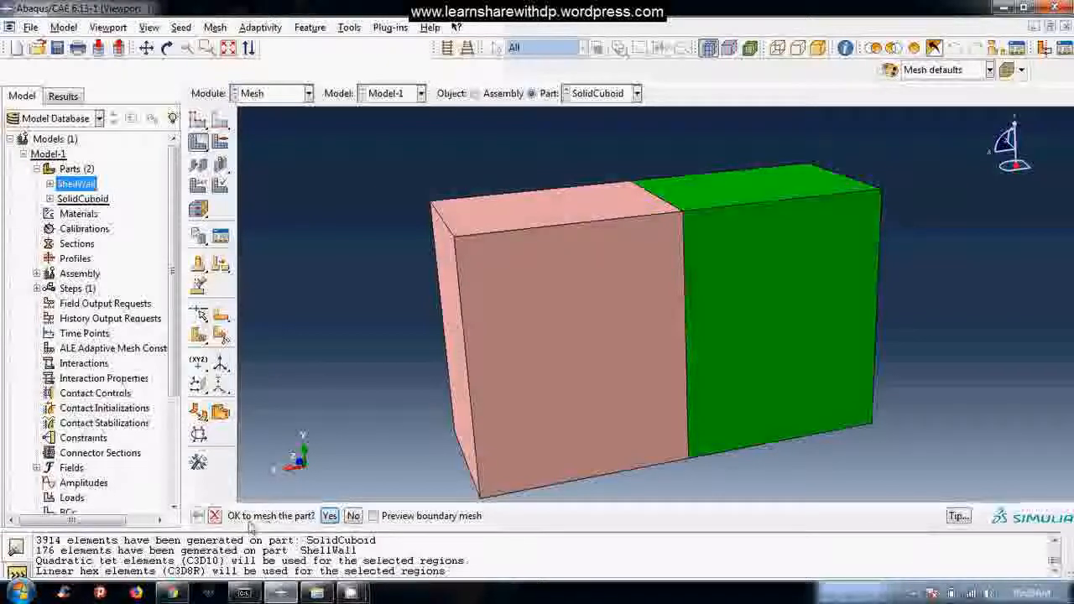
left_click(329, 517)
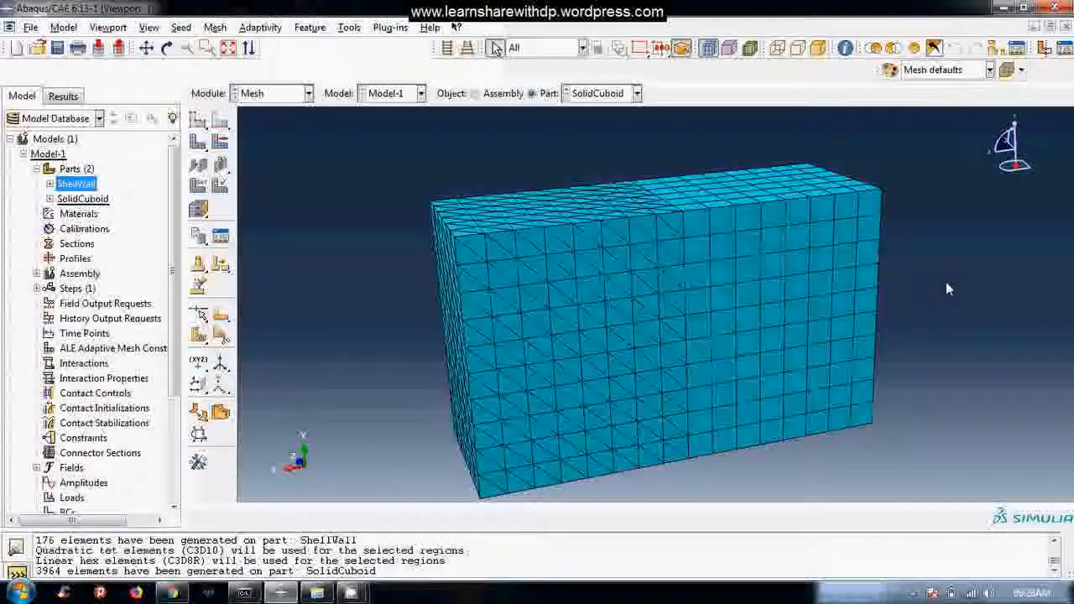
Display the meshed ShellWall part for review.
left_click(607, 94)
left_click(591, 105)
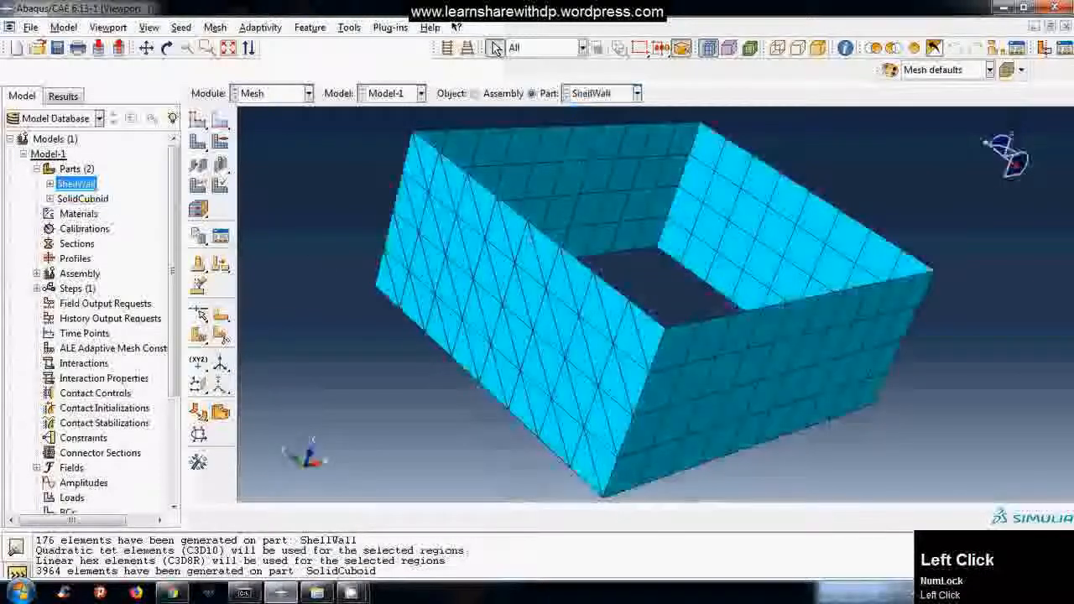